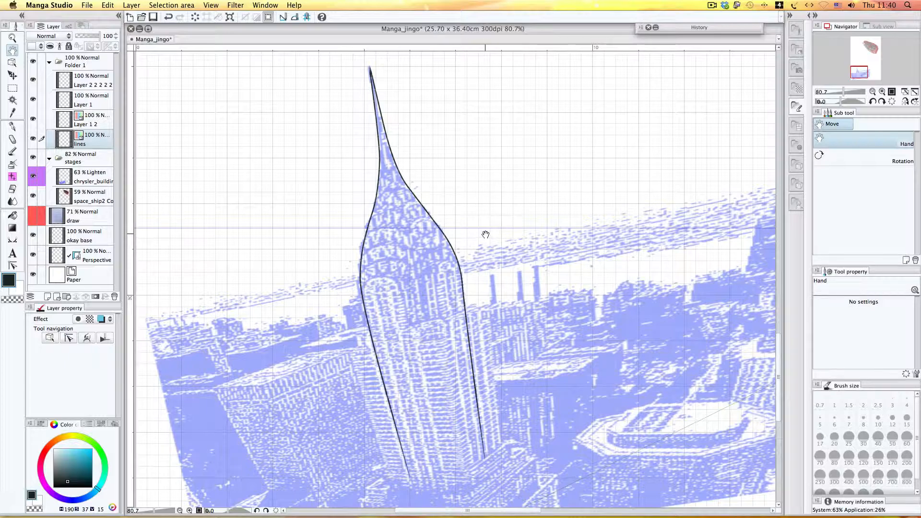
left_click_drag(506, 309, 438, 266)
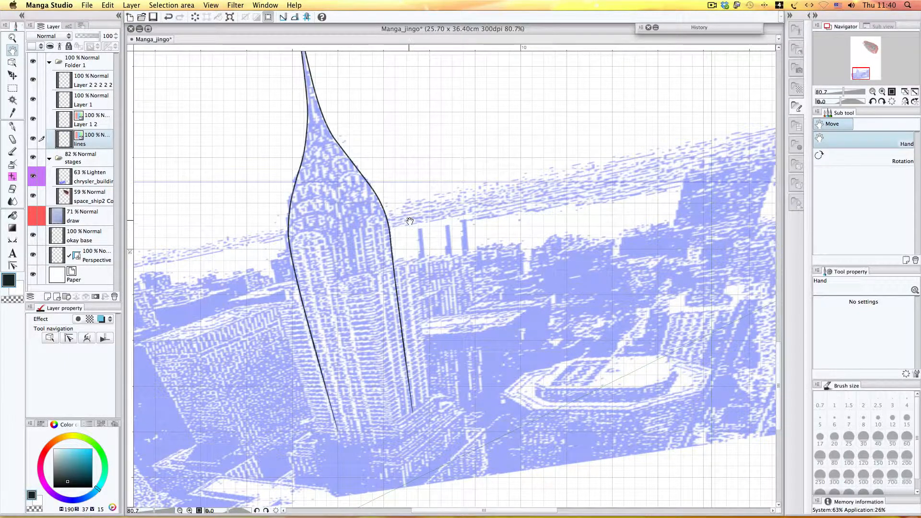
left_click_drag(409, 221, 468, 247)
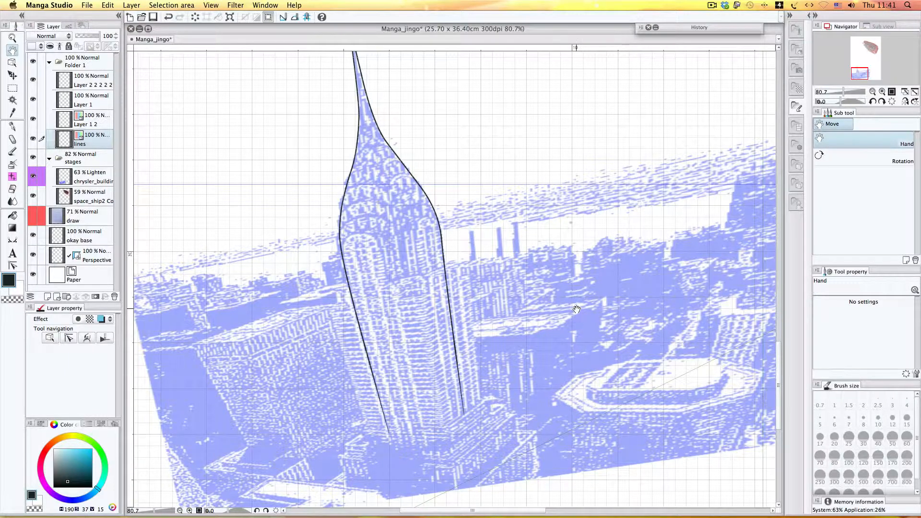
key("r")
left_click_drag(624, 337, 619, 362)
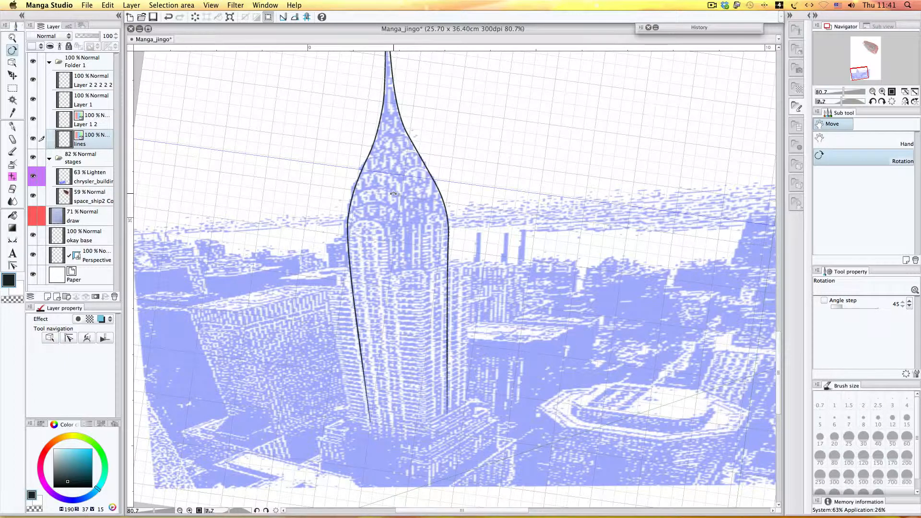
left_click_drag(335, 164, 372, 182)
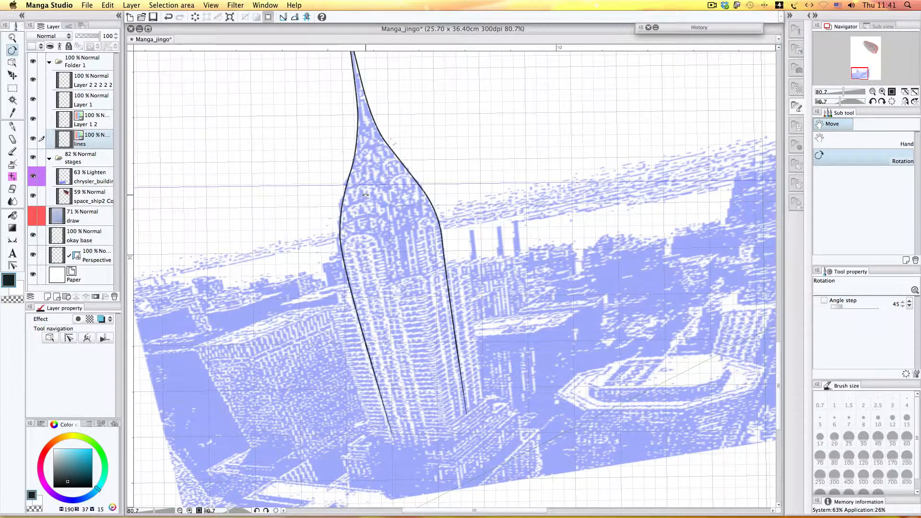
key("h")
mouse_move(426, 124)
left_mouse_down()
mouse_move(425, 199)
mouse_move(432, 119)
left_mouse_up()
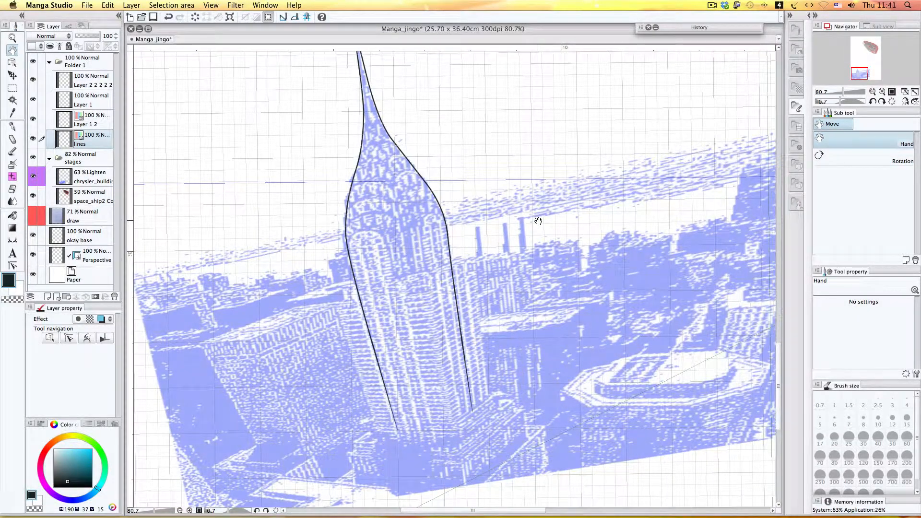
- Compare the curve type options of the Continuous curves tool
left_click(12, 241)
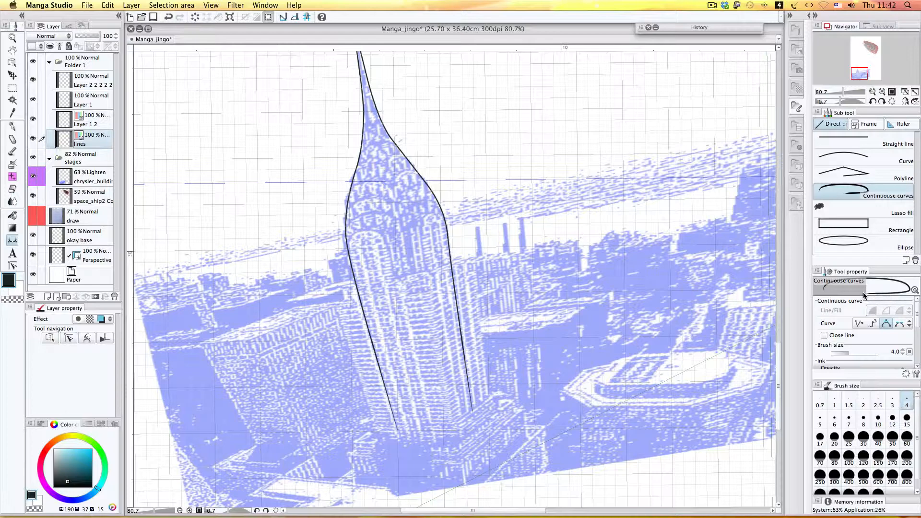
left_click(895, 324)
left_click(873, 324)
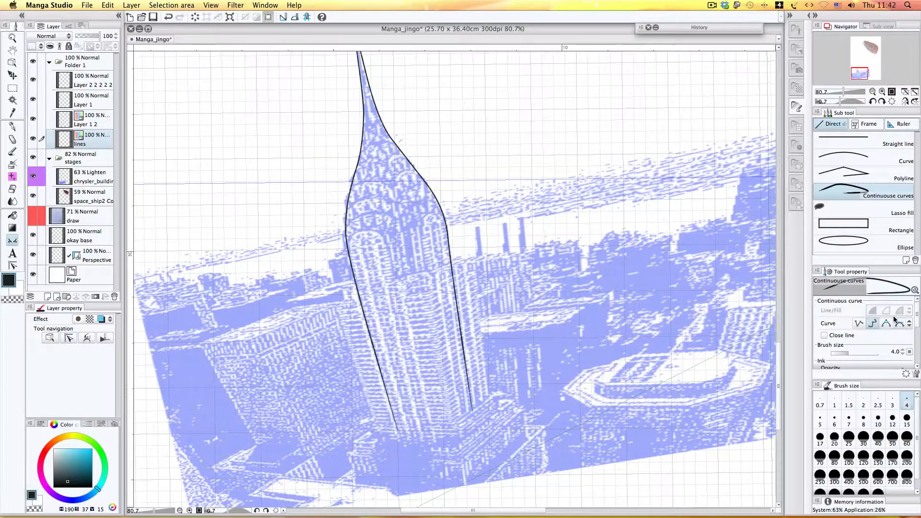
left_click(887, 324)
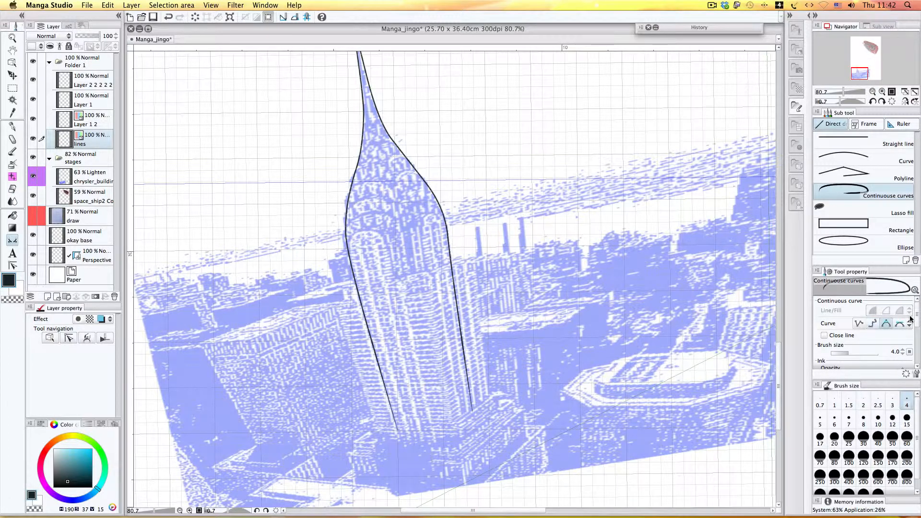
- Show the Correction settings of the For effect lines pen, keeping the detail window clear of the tower's spire
left_click(12, 127)
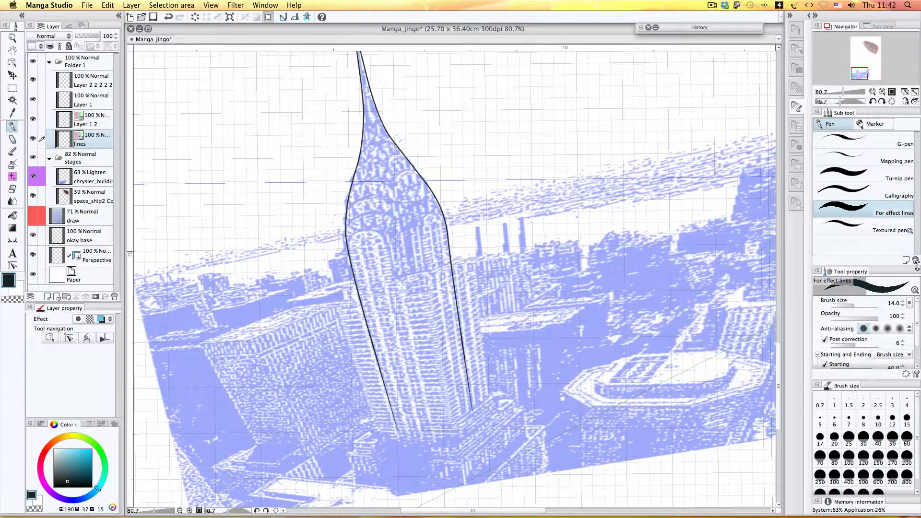
left_click(917, 375)
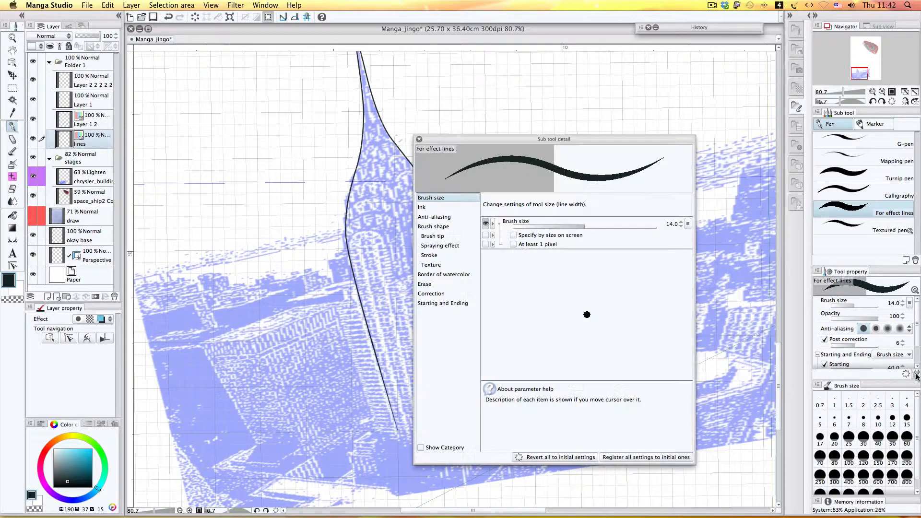
left_click_drag(601, 140, 546, 95)
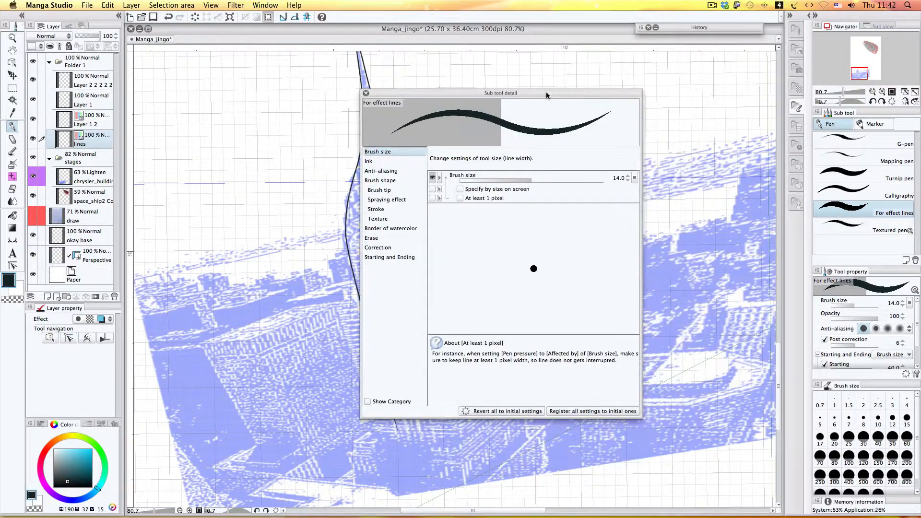
left_click(377, 248)
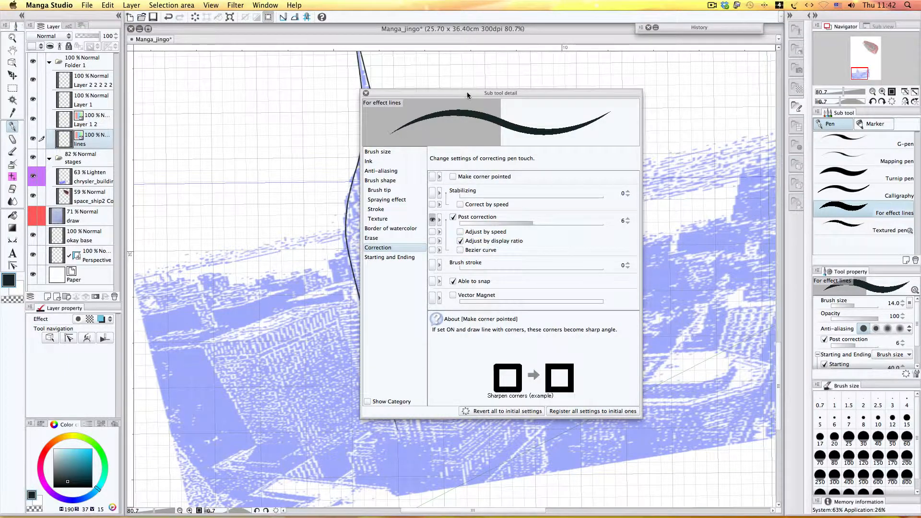
left_click_drag(473, 91, 573, 59)
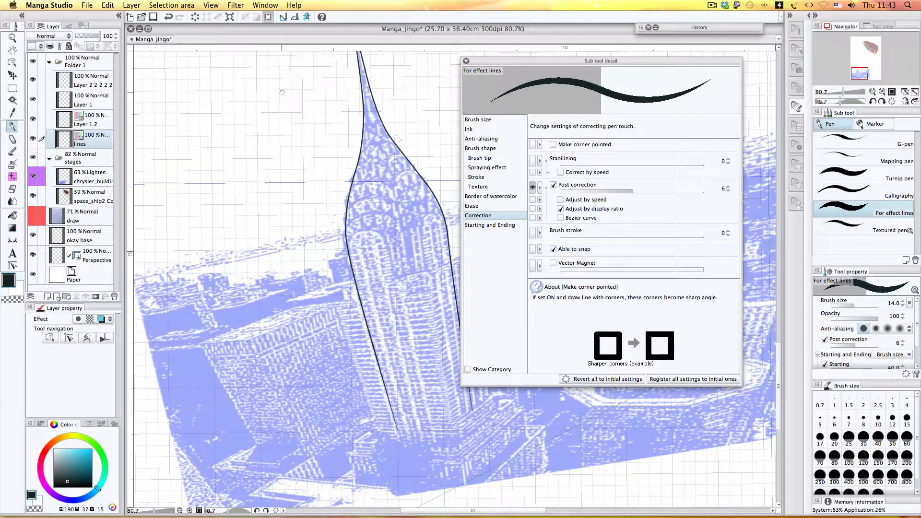
- Draw zigzag test strokes beside the spire with the For effect lines, Calligraphy and Turnip pens
left_click_drag(271, 82, 235, 175)
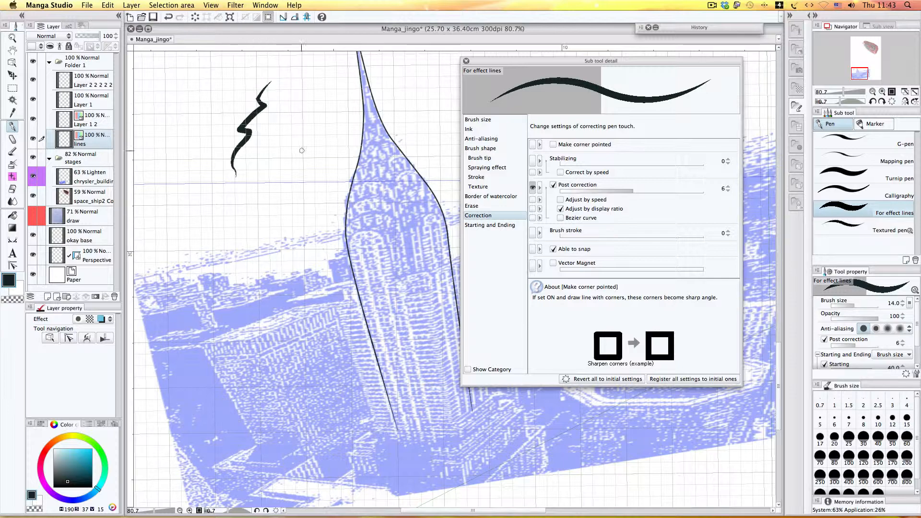
mouse_move(290, 89)
left_mouse_down()
mouse_move(267, 139)
mouse_move(262, 185)
left_mouse_up()
left_click(831, 193)
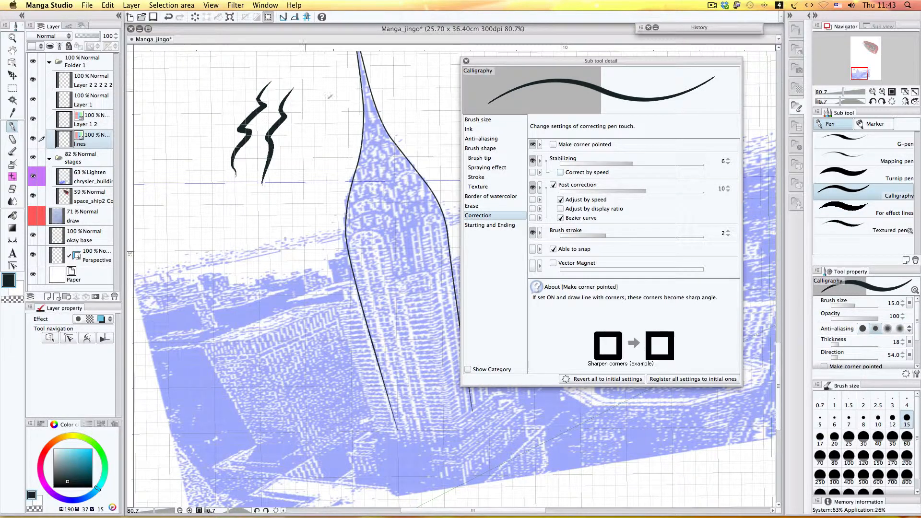
mouse_move(312, 84)
left_mouse_down()
mouse_move(284, 142)
mouse_move(276, 190)
left_mouse_up()
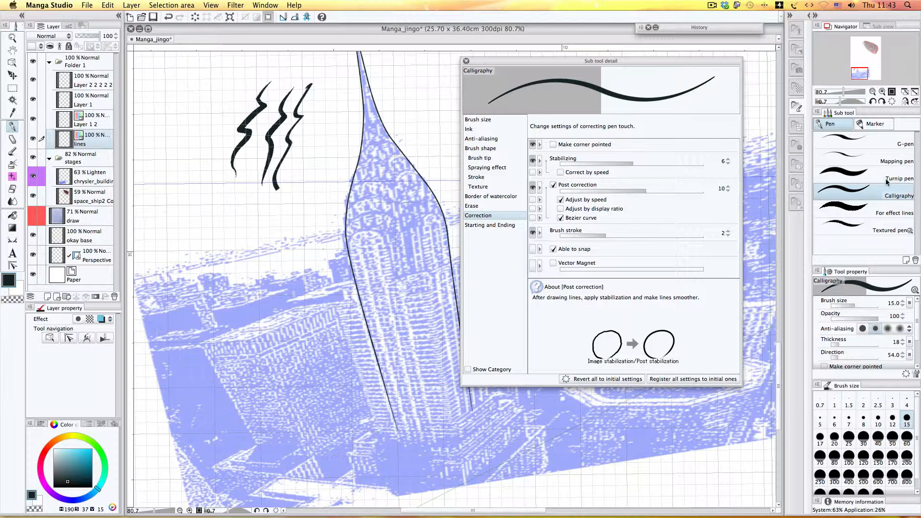
left_click(868, 176)
left_click_drag(328, 82, 301, 171)
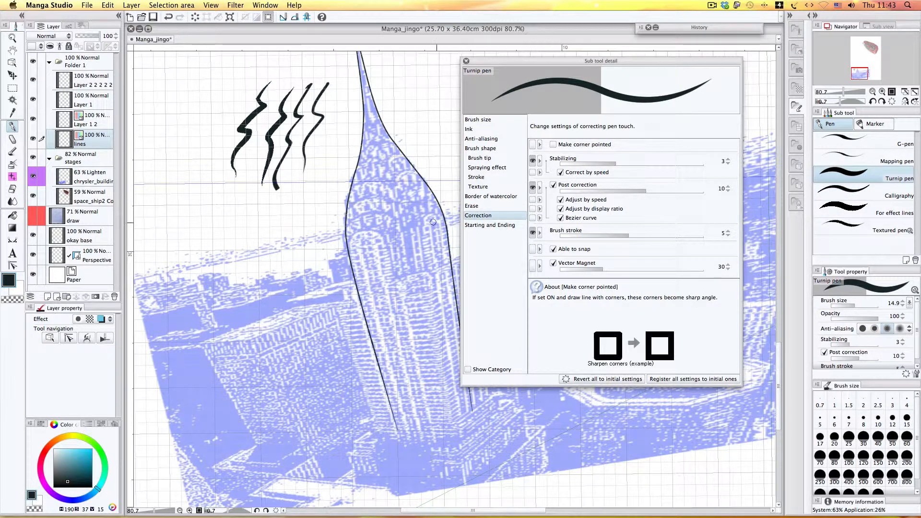
- Check the Mapping pen's correction settings and draw a thin zigzag test stroke with the Textured pen
left_click(869, 155)
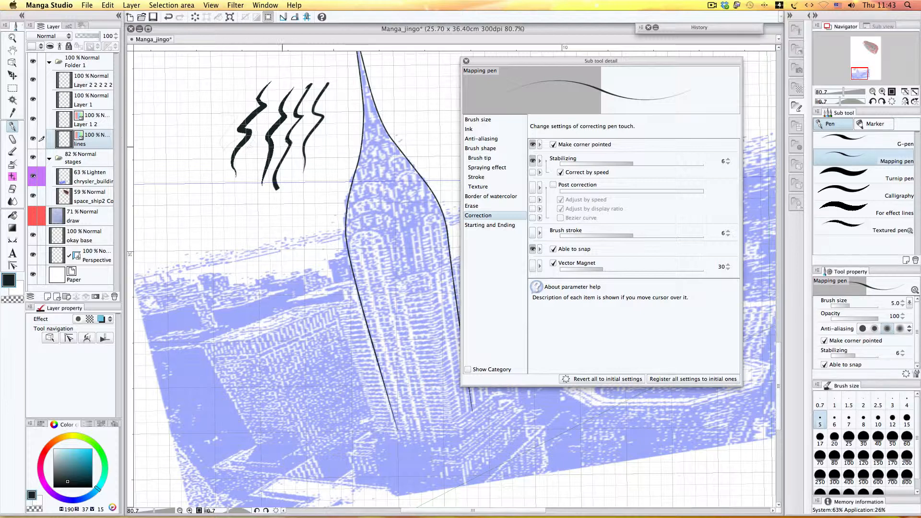
mouse_move(662, 224)
left_click(856, 226)
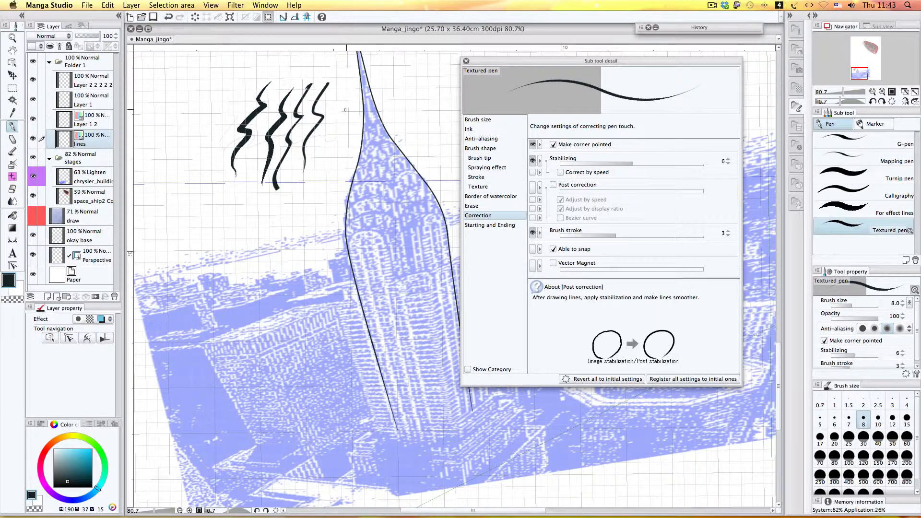
left_click_drag(332, 88, 310, 184)
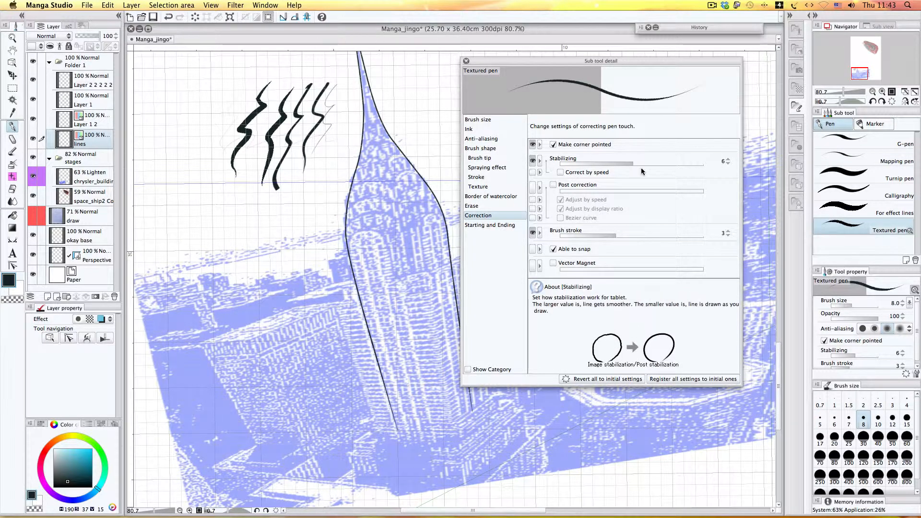
- Sketch the tower's centre edge and arched window lines freehand with the Textured pen
left_click_drag(362, 71, 429, 336)
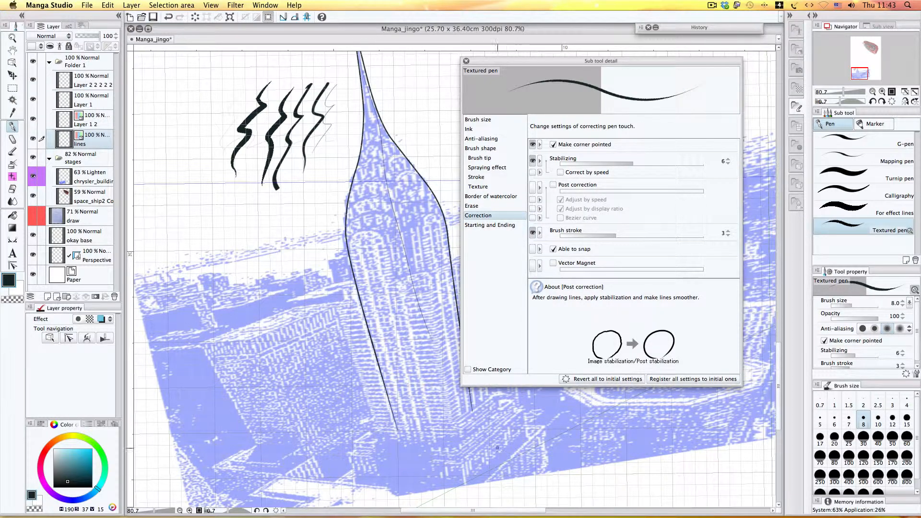
left_click_drag(380, 161, 423, 384)
mouse_move(350, 258)
left_mouse_down()
mouse_move(357, 232)
mouse_move(390, 245)
left_mouse_up()
left_click_drag(355, 269, 395, 262)
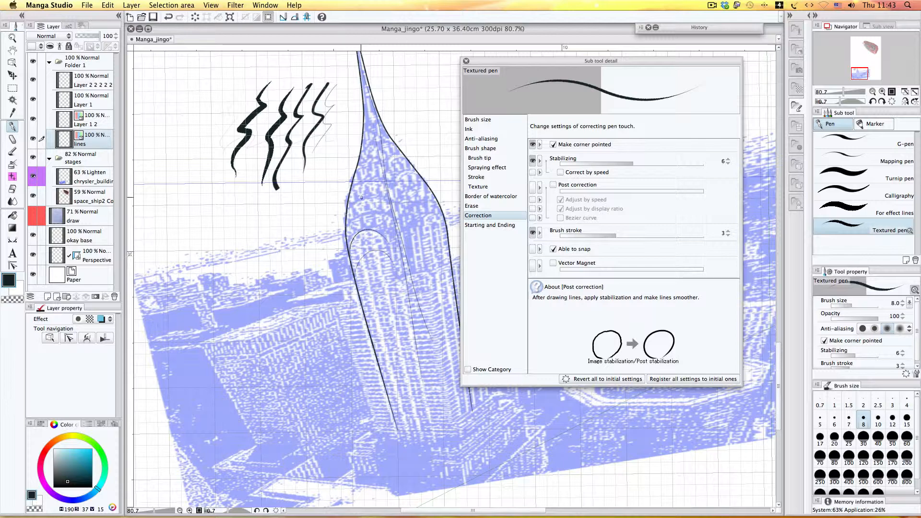
mouse_move(348, 220)
left_mouse_down()
mouse_move(391, 236)
mouse_move(355, 196)
mouse_move(399, 224)
mouse_move(363, 176)
mouse_move(392, 192)
mouse_move(363, 160)
mouse_move(405, 158)
left_mouse_up()
mouse_move(394, 191)
left_mouse_down()
mouse_move(424, 225)
mouse_move(410, 252)
mouse_move(411, 338)
left_mouse_up()
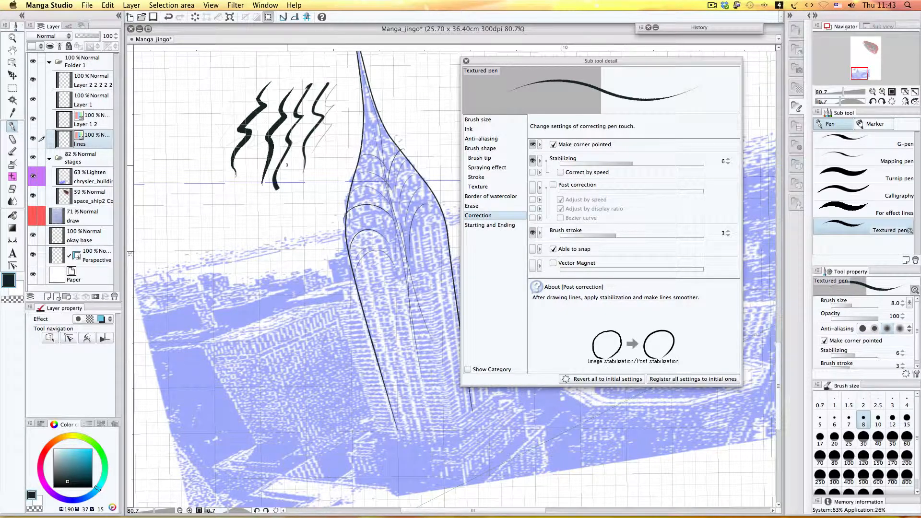
- Undo the freehand tower details and all zigzag test strokes, leaving only the tower outline
key("super+z")
key("super+z")
key("super+z")
key("super+z")
key("super+z")
key("super+z")
key("super+z")
key("super+z")
key("super+z")
key("super+z")
key("super+z")
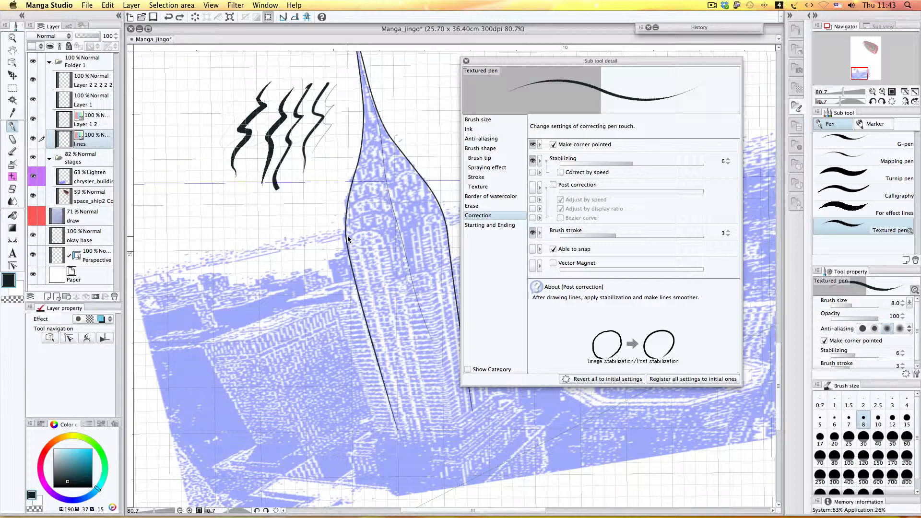
key("super+z")
key("super+z")
key("super+z")
key("super+z")
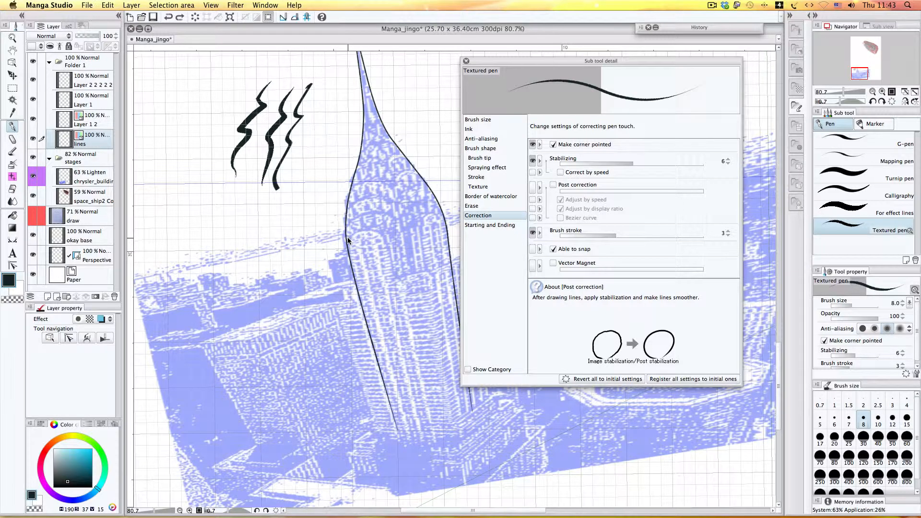
key("super+z")
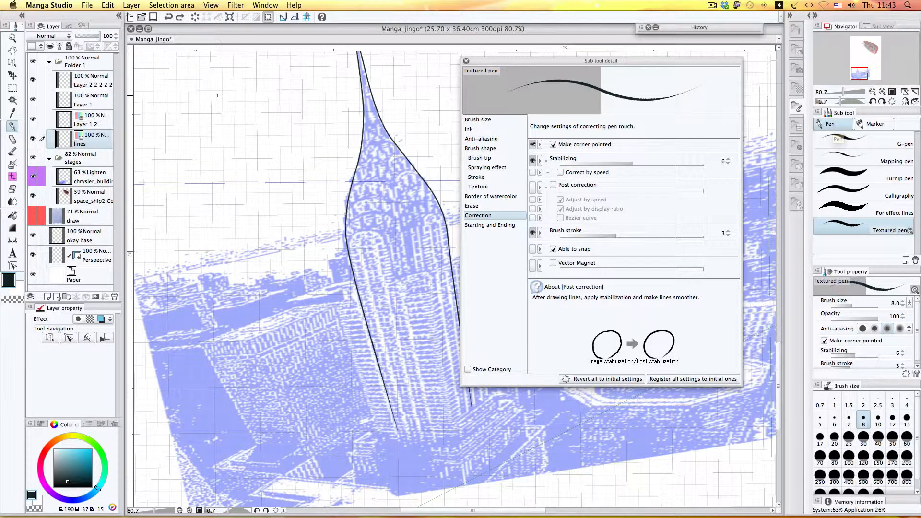
- Draw a chain of straight test lines beside the tower and circle their ends and crossing
mouse_move(272, 105)
left_mouse_down()
mouse_move(220, 261)
mouse_move(229, 227)
mouse_move(212, 239)
mouse_move(191, 208)
mouse_move(206, 236)
left_mouse_up()
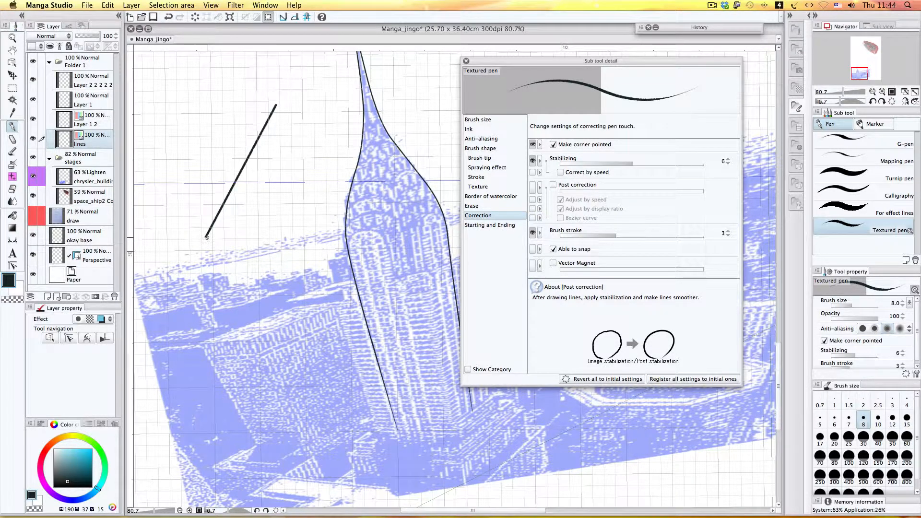
left_click_drag(206, 237, 340, 354)
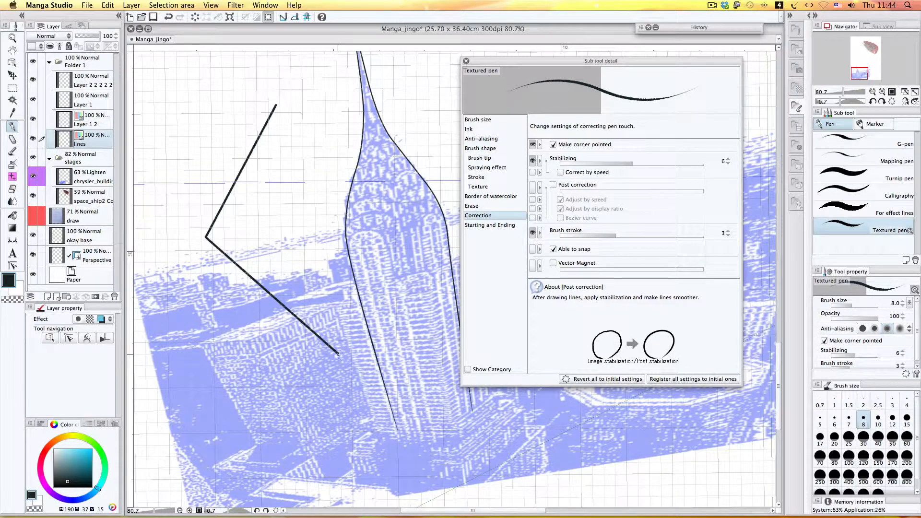
mouse_move(336, 355)
left_mouse_down()
mouse_move(216, 456)
mouse_move(287, 137)
mouse_move(270, 70)
left_mouse_up()
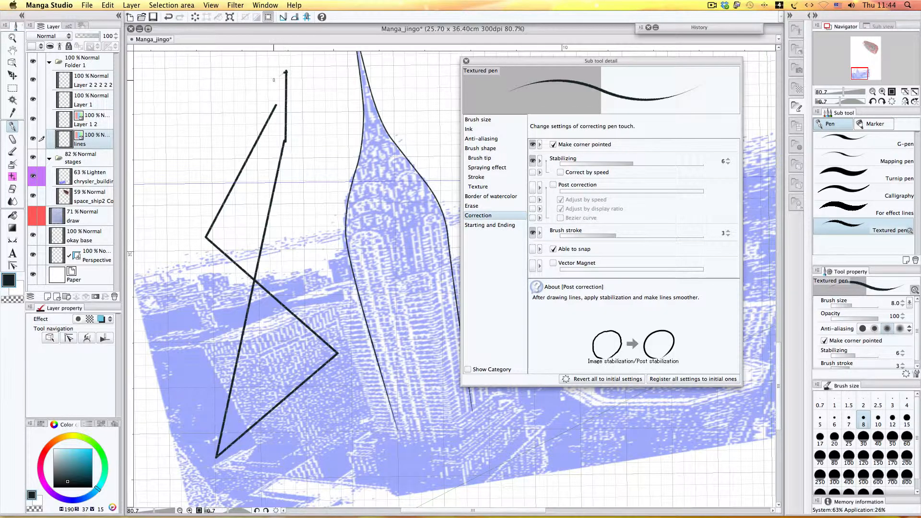
left_click_drag(286, 72, 210, 133)
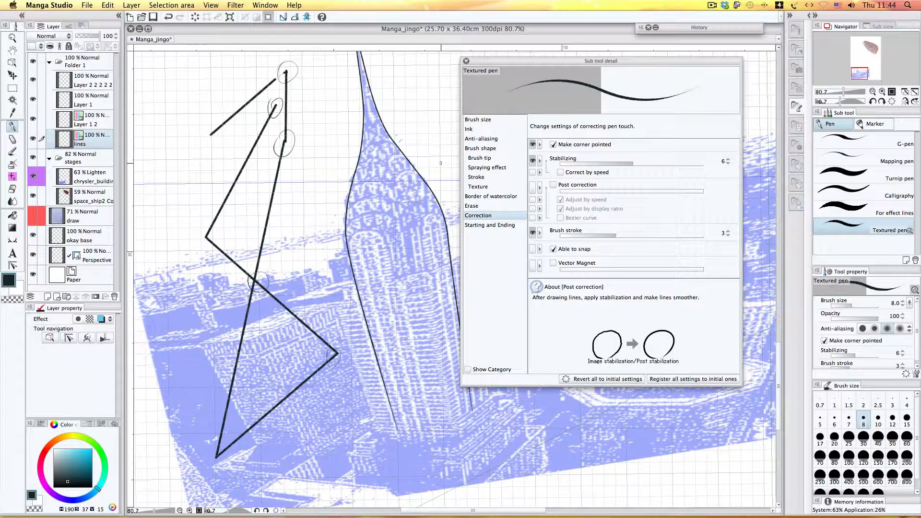
- Undo the straight test lines and the circles around them
key("ctrl+z")
key("ctrl+z")
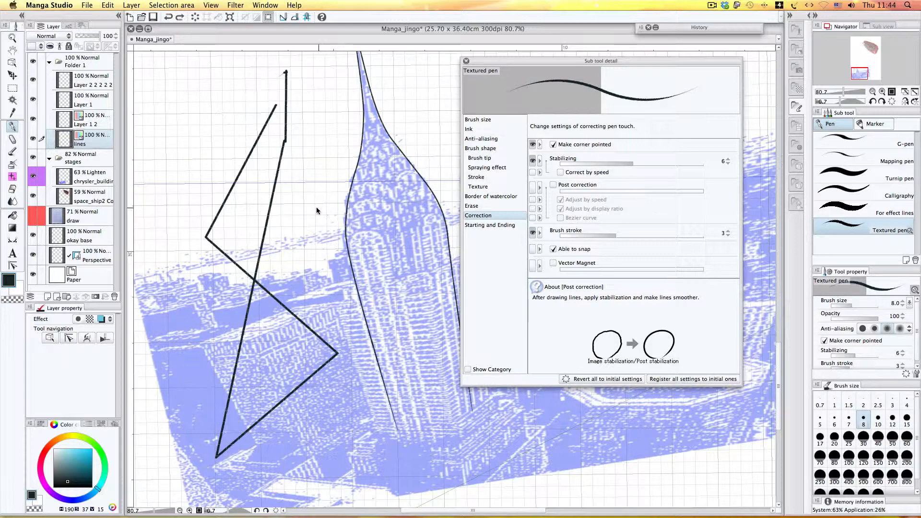
key("ctrl+z")
key("ctrl+z")
key("ctrl+z")
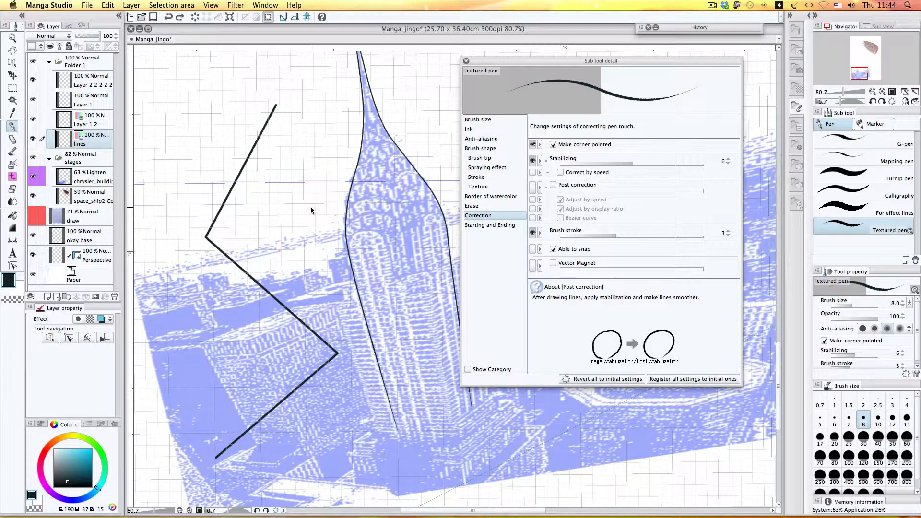
key("ctrl+z")
key("ctrl+z")
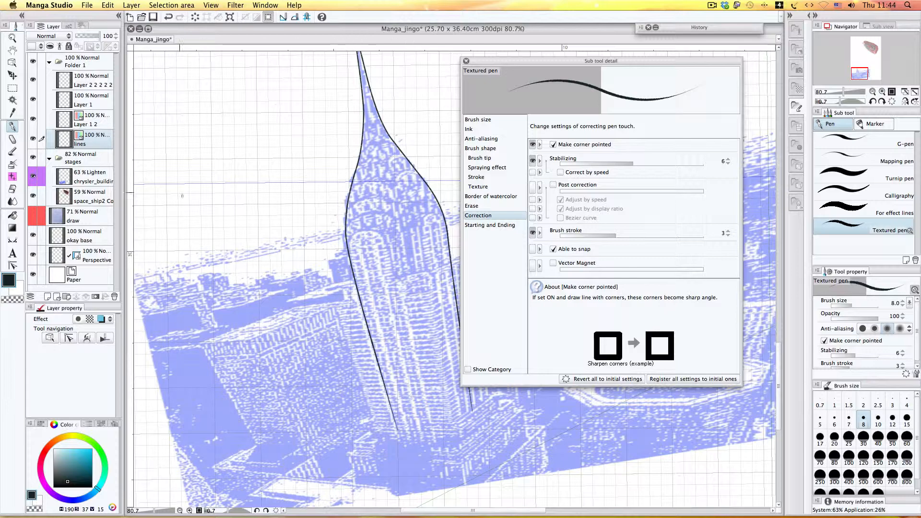
- Place an N-shaped curve ruler in the empty sky beside the tower on the lines layer
left_click(13, 240)
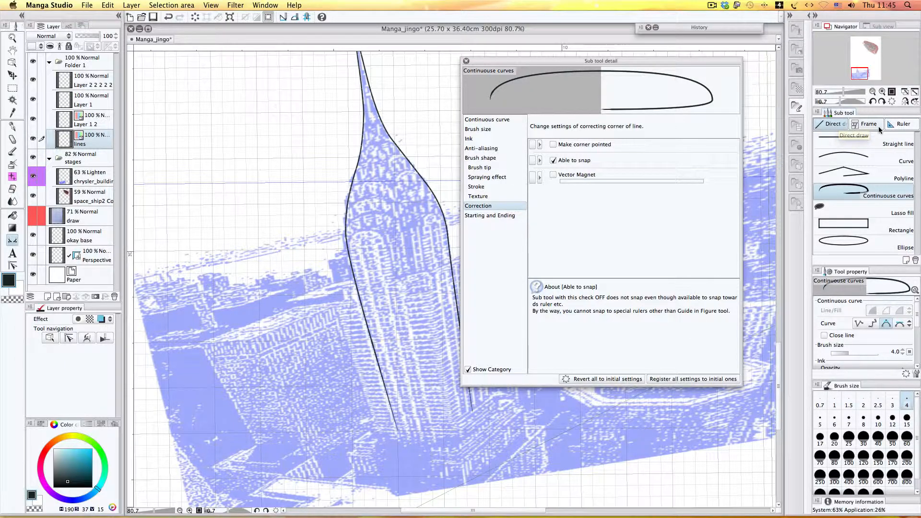
left_click(902, 126)
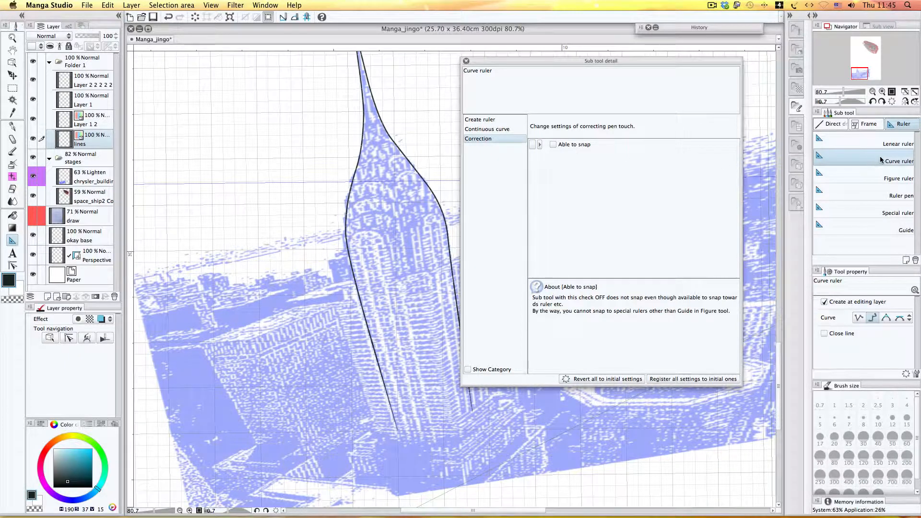
left_click(238, 82)
left_click(219, 231)
left_click(177, 144)
double_click(164, 247)
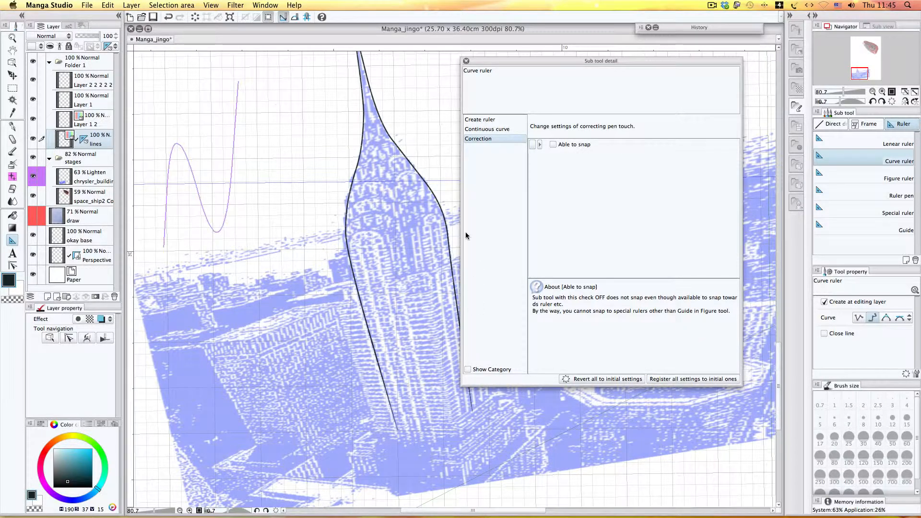
- Trace test strokes along the N-shaped curve ruler with the Textured pen and with the For effect lines pen
left_click(12, 126)
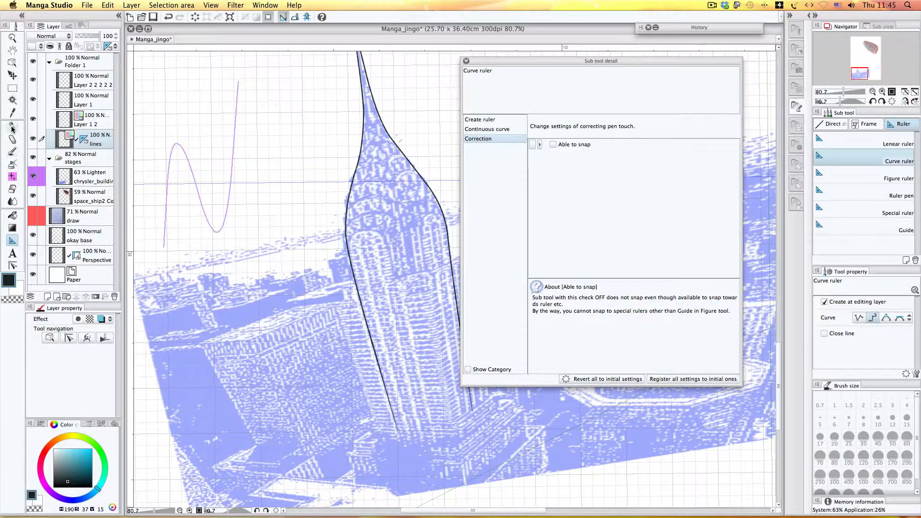
mouse_move(230, 79)
left_mouse_down()
mouse_move(195, 224)
mouse_move(205, 172)
left_mouse_up()
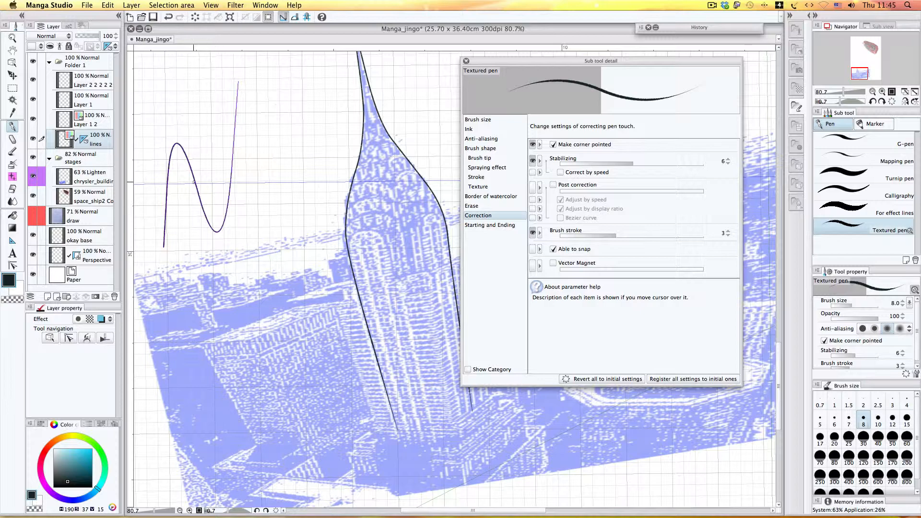
left_click(863, 208)
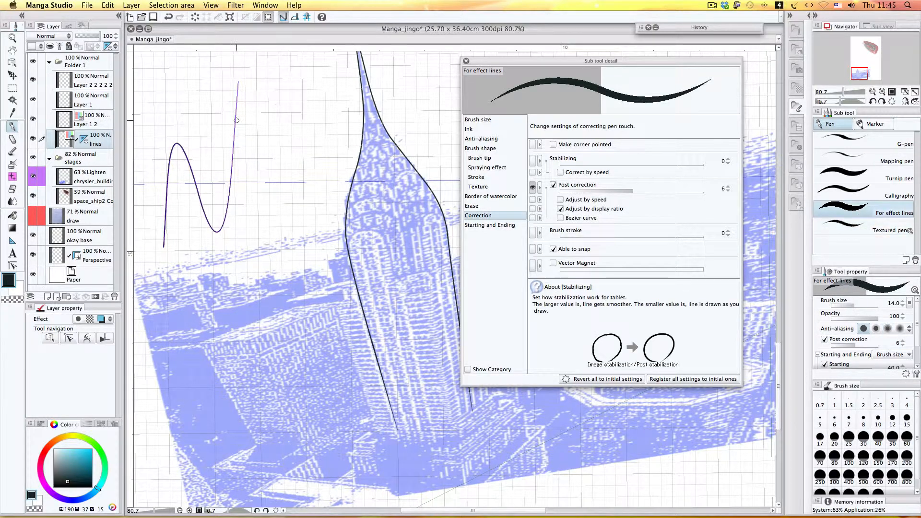
mouse_move(236, 113)
left_mouse_down()
mouse_move(221, 229)
mouse_move(165, 172)
mouse_move(174, 144)
mouse_move(177, 243)
left_mouse_up()
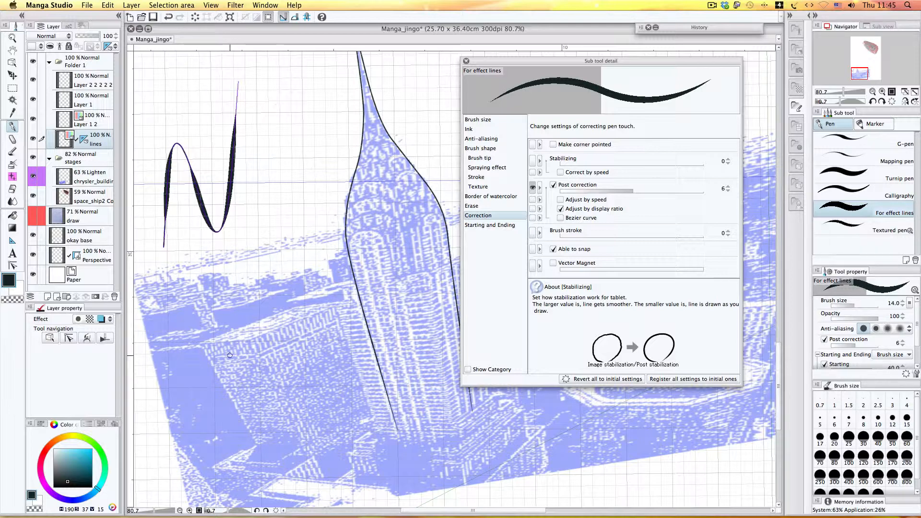
mouse_move(244, 155)
left_mouse_down()
mouse_move(256, 151)
mouse_move(250, 144)
mouse_move(225, 225)
left_mouse_up()
key("super+z")
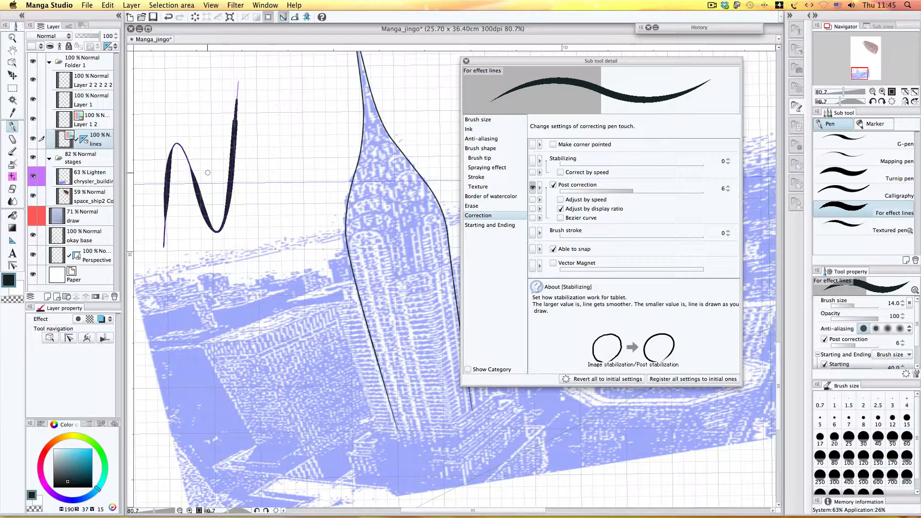
mouse_move(207, 173)
left_mouse_down()
mouse_move(198, 157)
mouse_move(206, 209)
left_mouse_up()
key("super+z")
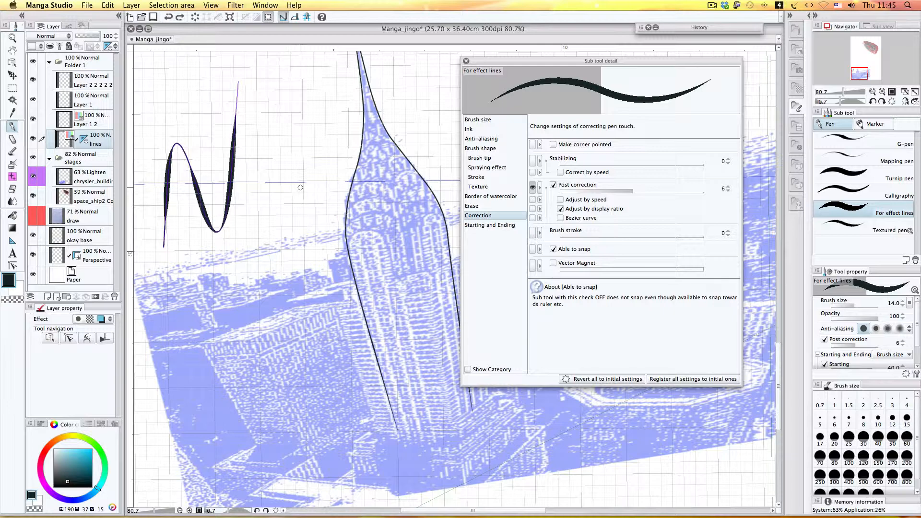
- Undo all test strokes along the N-shaped curve together with the curve ruler itself
key("super+z")
key("super+z")
key("super+z")
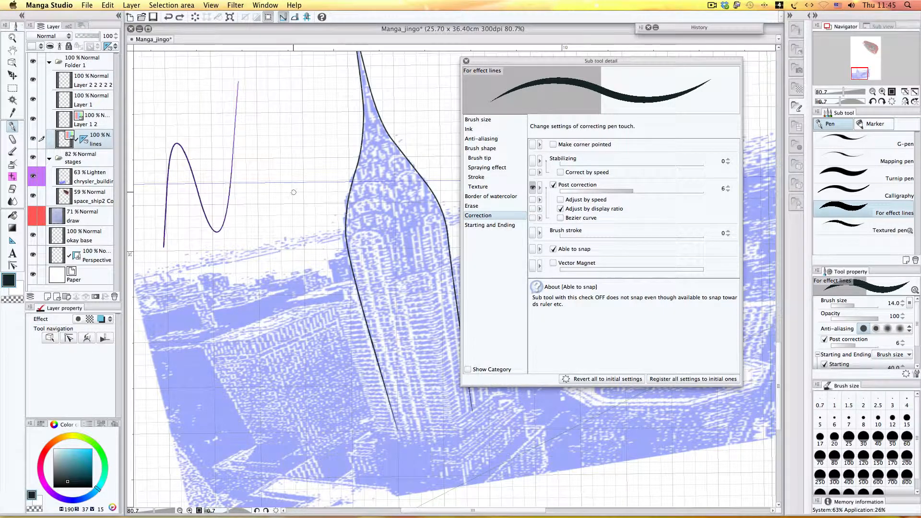
key("super+z")
key("super+z")
key("super+z")
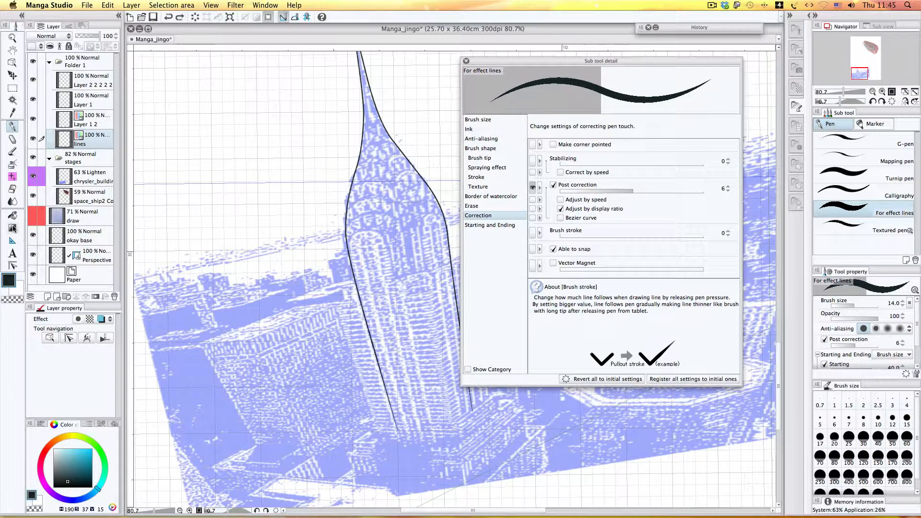
- Switch to the Continuous curves direct-draw tool and move its detail settings window over the tower
left_click(13, 240)
left_click(833, 124)
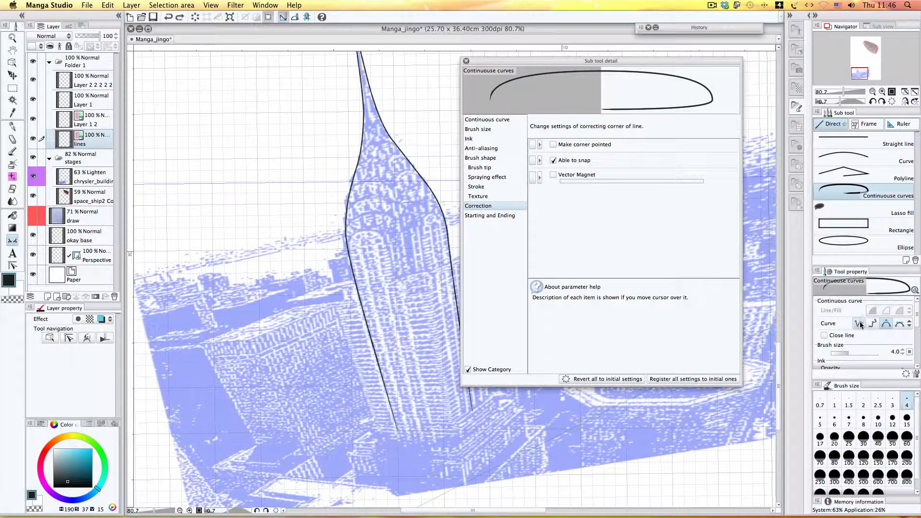
left_click(915, 374)
left_click(917, 375)
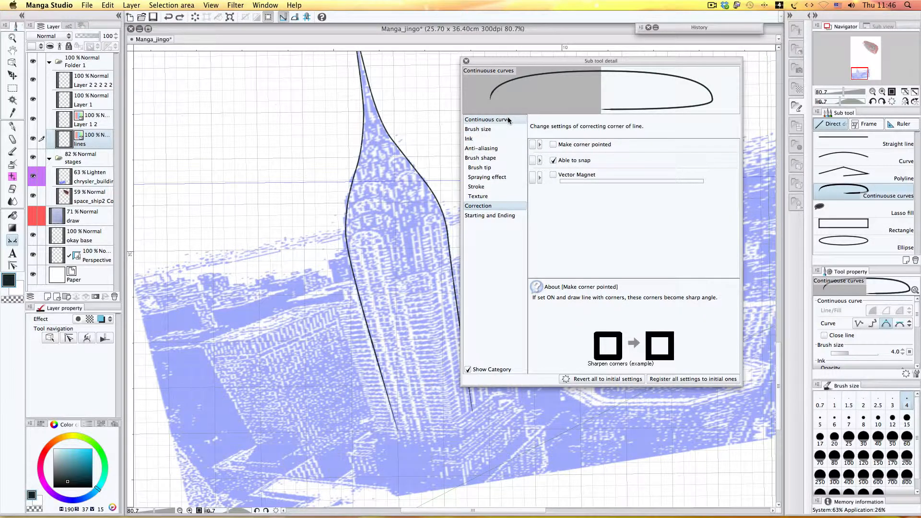
left_click_drag(612, 61, 553, 101)
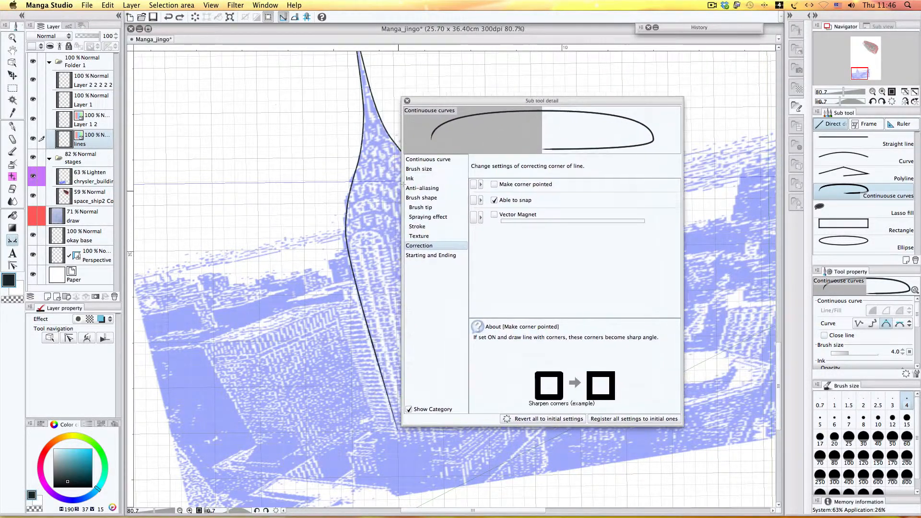
- Examine the Continuous curves settings, from curve type, brush size, ink and brush shape through texture, correction, and Starting and Ending
left_click(437, 160)
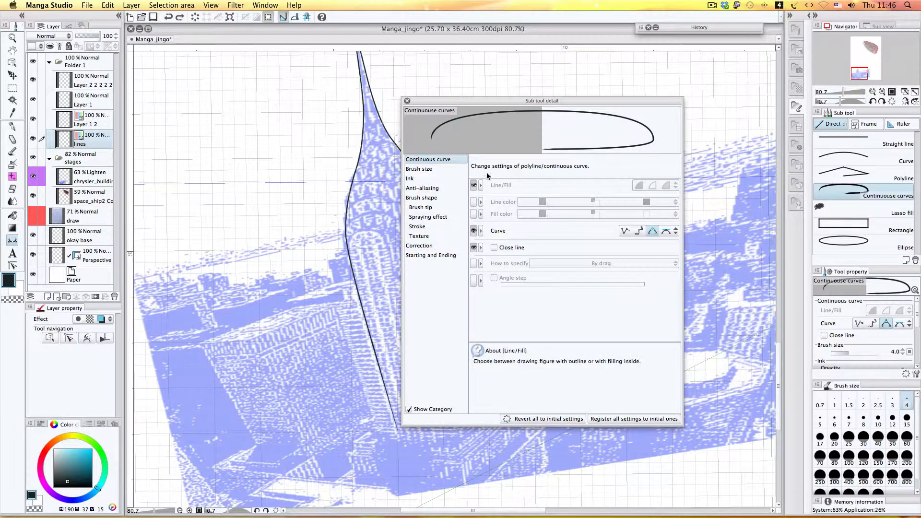
left_click(450, 170)
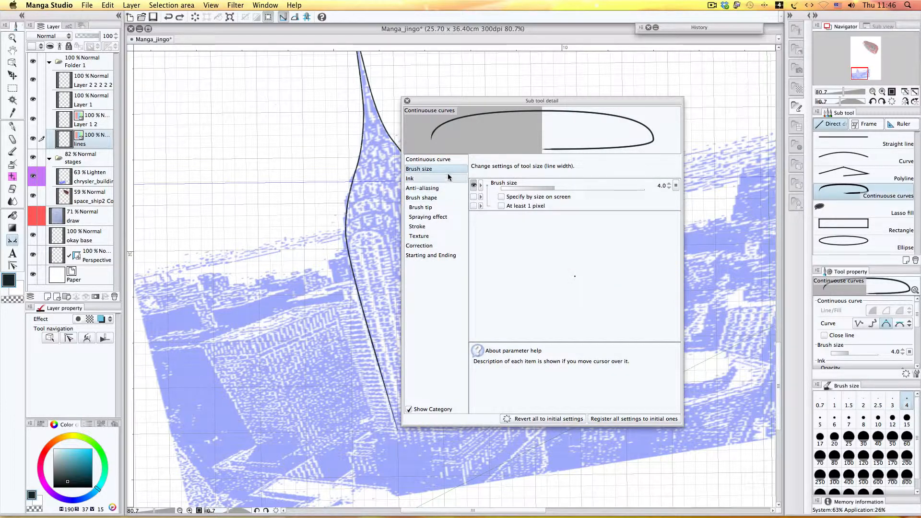
left_click(444, 178)
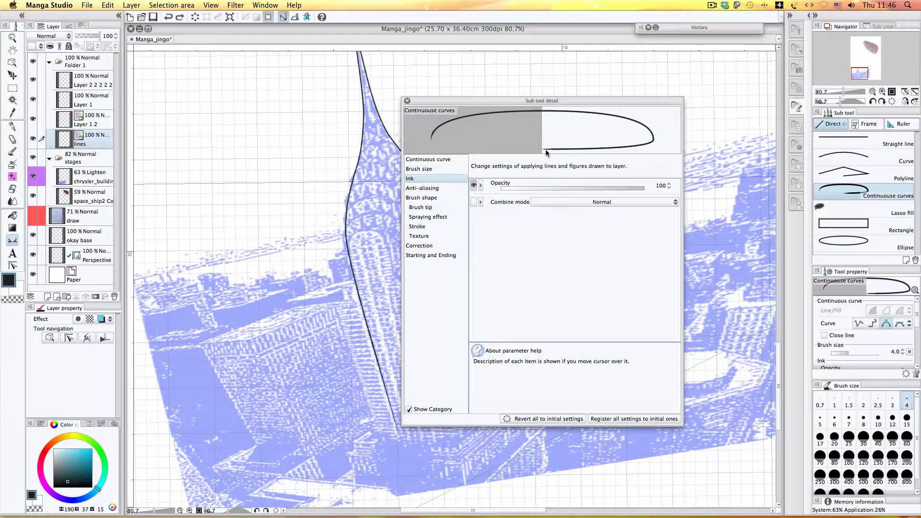
left_click(451, 198)
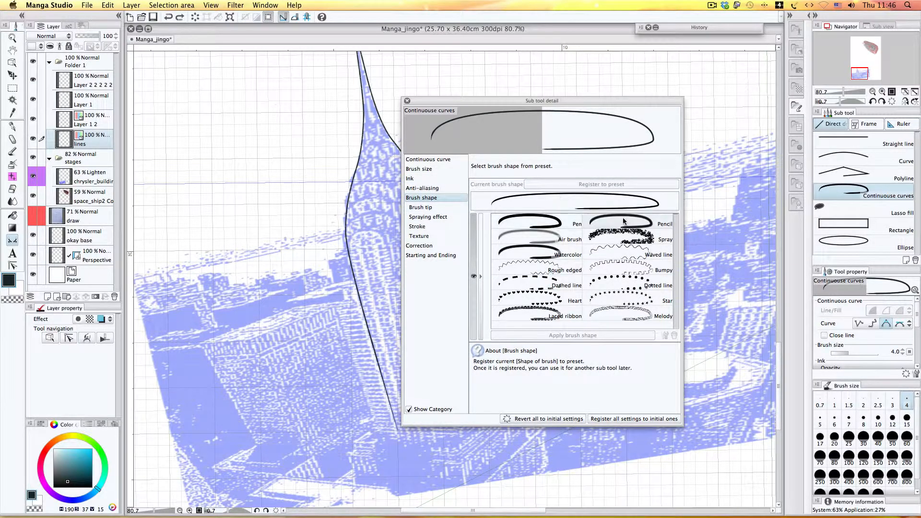
left_click(450, 209)
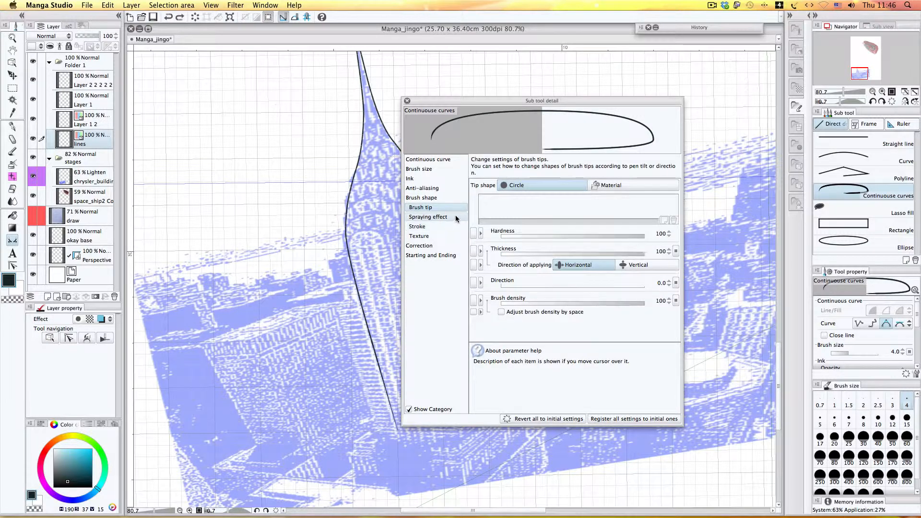
left_click(455, 217)
left_click(450, 226)
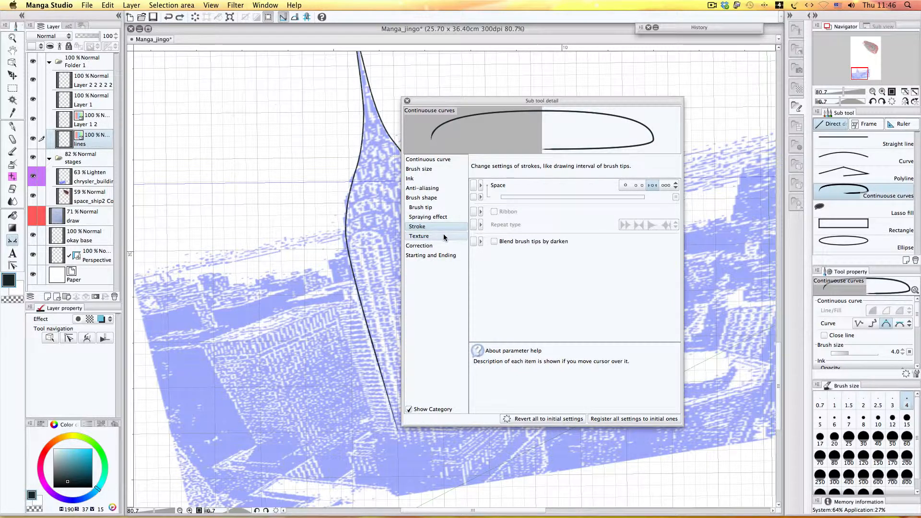
left_click(444, 237)
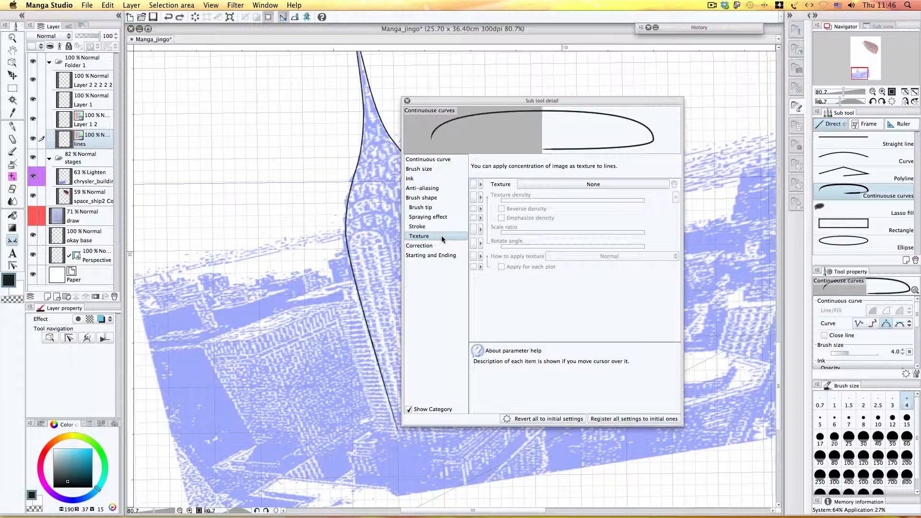
left_click(445, 245)
left_click(457, 254)
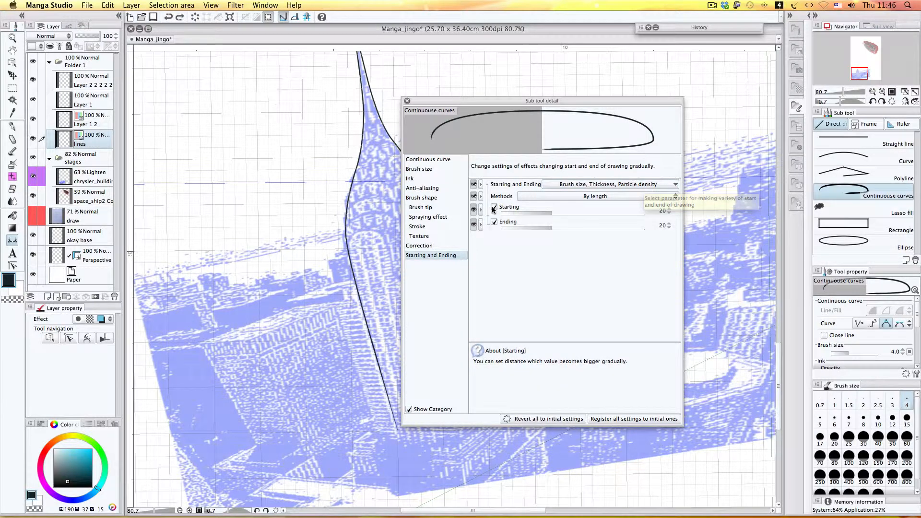
- Check the Starting and Ending method choices and try switching the Starting taper off and on
left_click(562, 196)
left_click(563, 196)
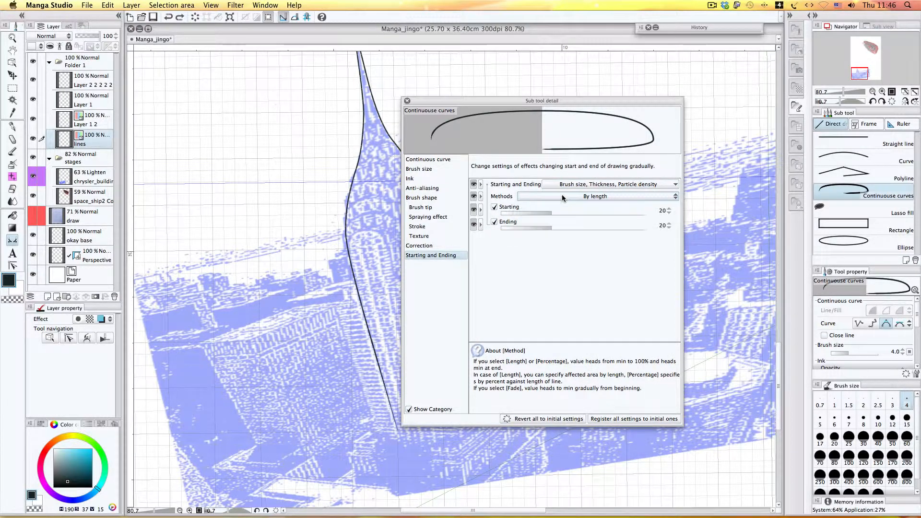
left_click(495, 207)
left_click(494, 207)
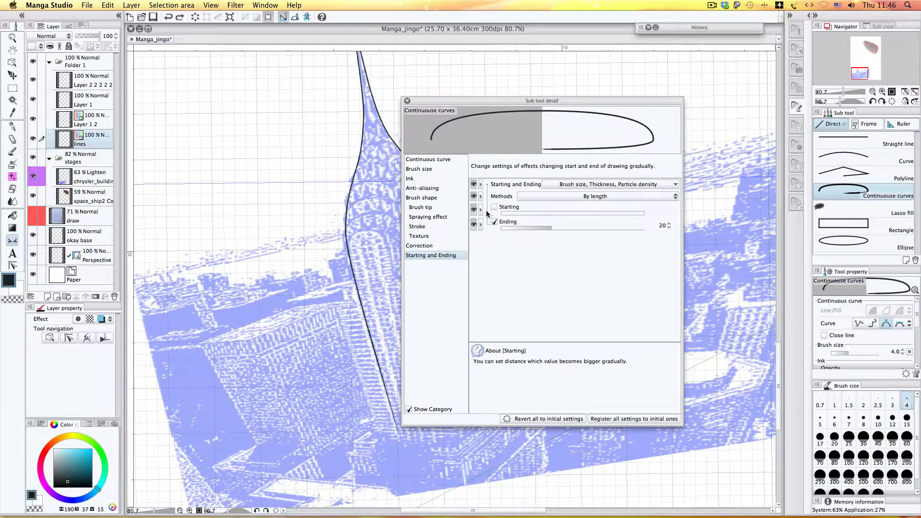
left_click(494, 208)
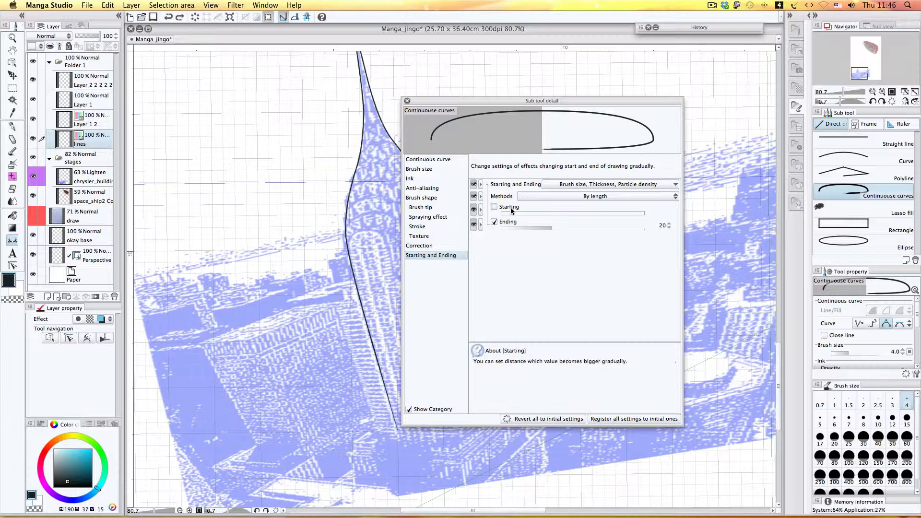
left_click(494, 207)
- Set the Starting taper of the Continuous curves tool to 21 and close its detail settings
mouse_move(569, 211)
left_mouse_down()
mouse_move(595, 214)
mouse_move(532, 214)
mouse_move(551, 214)
left_mouse_up()
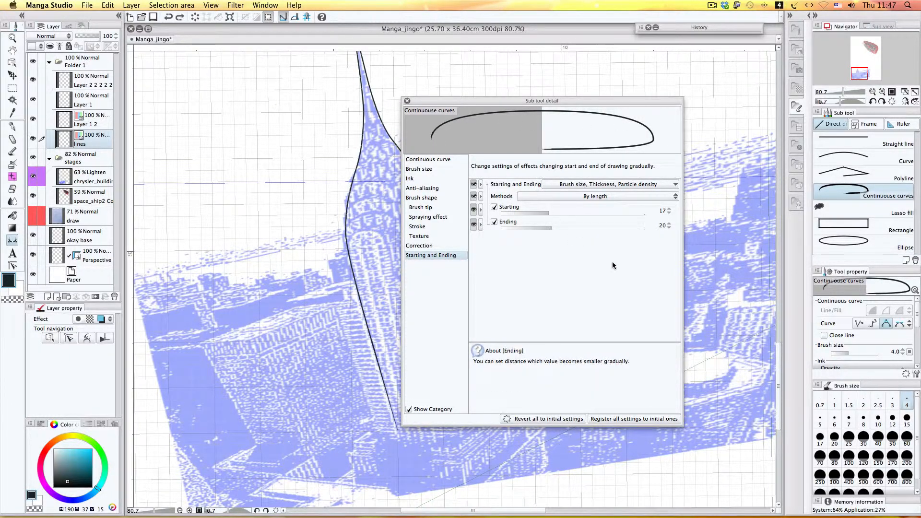
left_click_drag(917, 316, 915, 355)
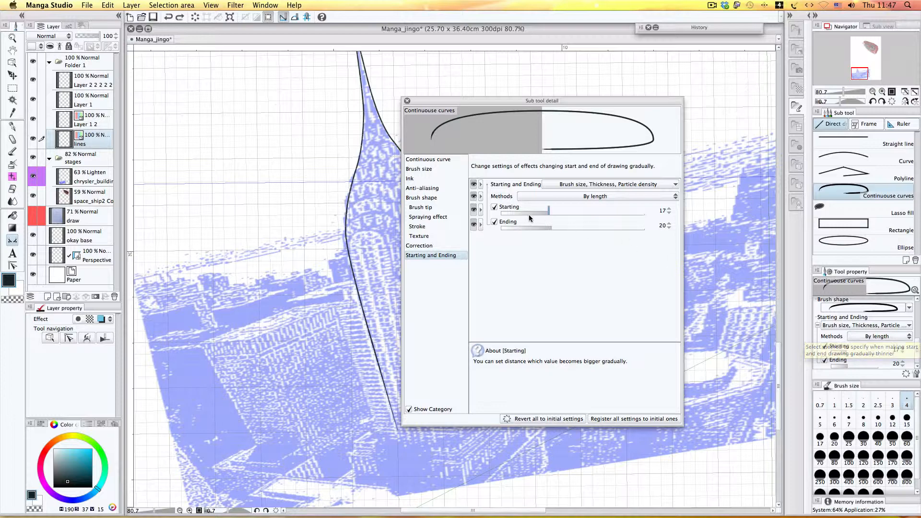
left_click_drag(548, 213, 552, 213)
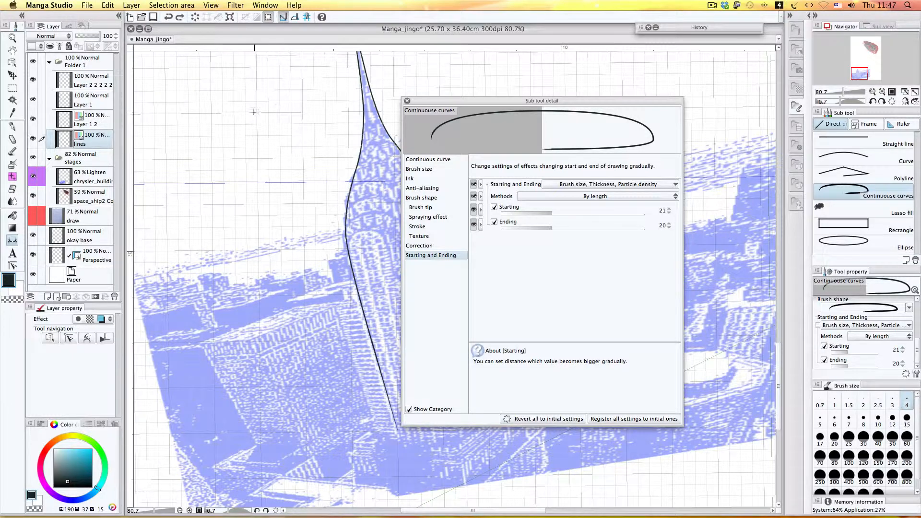
left_click(407, 101)
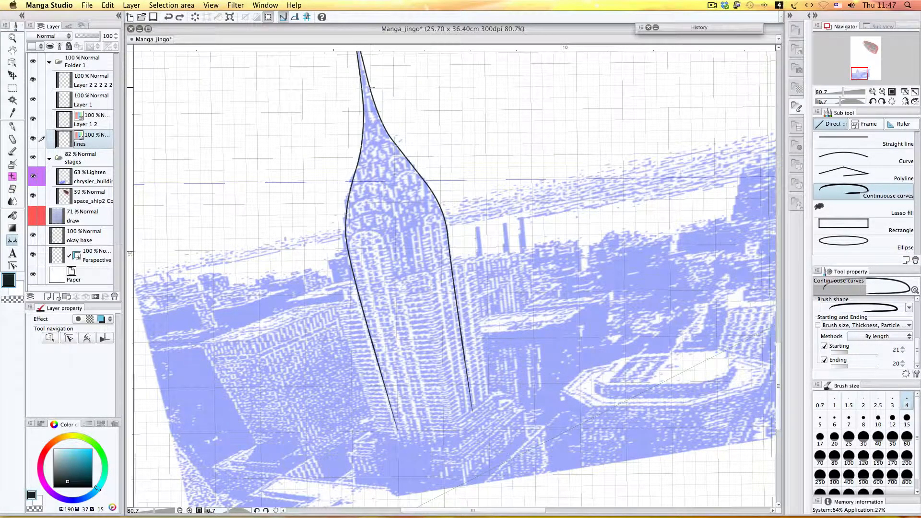
- Examine the traced outlines of the Chrysler Building up close, from the spire down to the tapered ends at its base
scroll(526, 137, "up", 6)
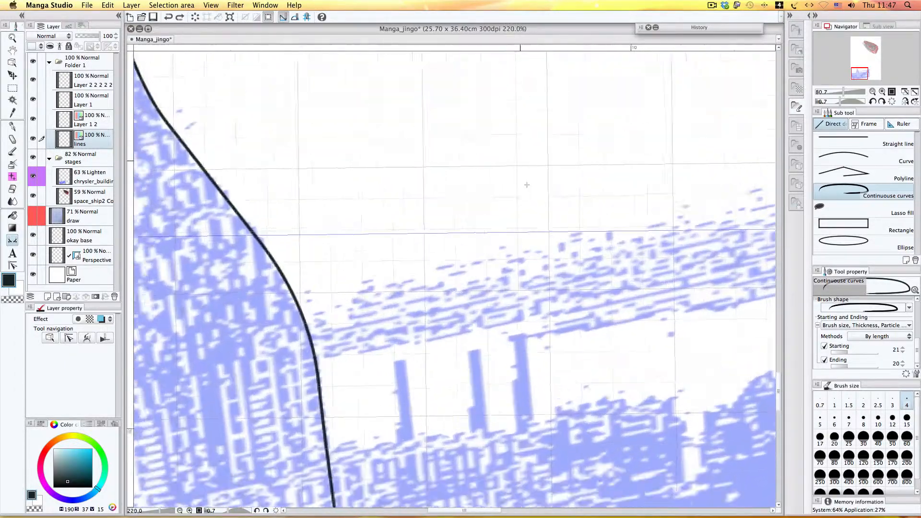
scroll(527, 185, "up", 8)
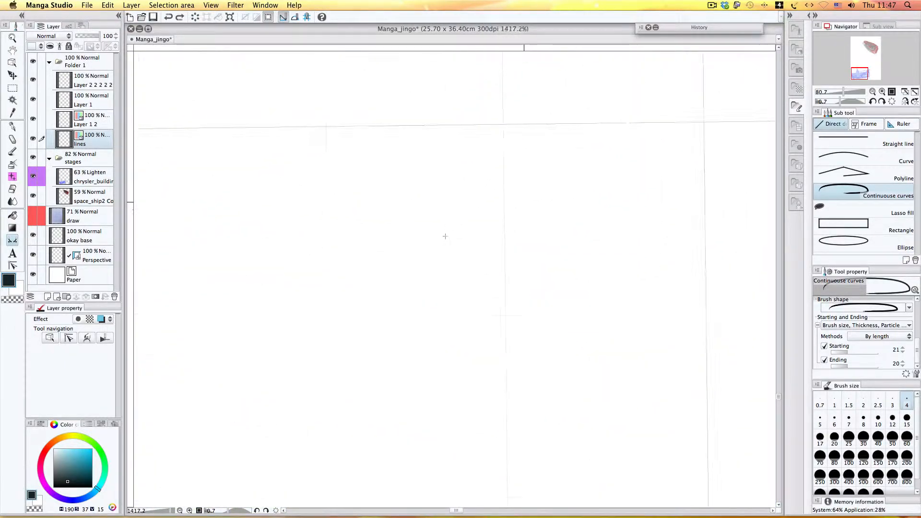
scroll(499, 269, "down", 4)
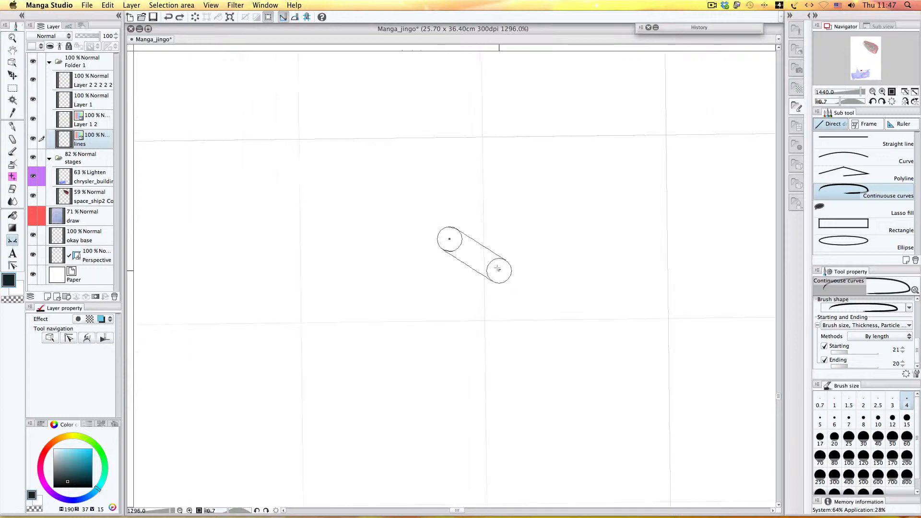
scroll(497, 267, "down", 5)
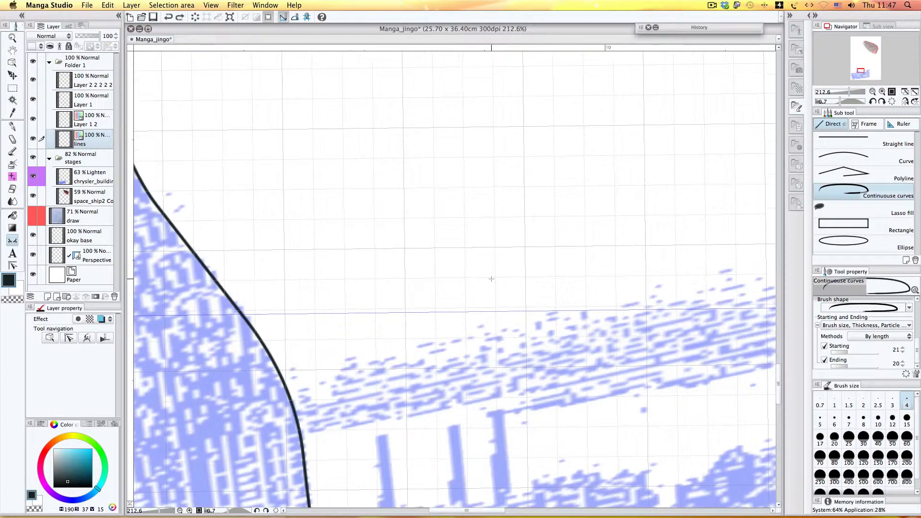
key("h")
left_click_drag(267, 274, 564, 122)
left_click(12, 240)
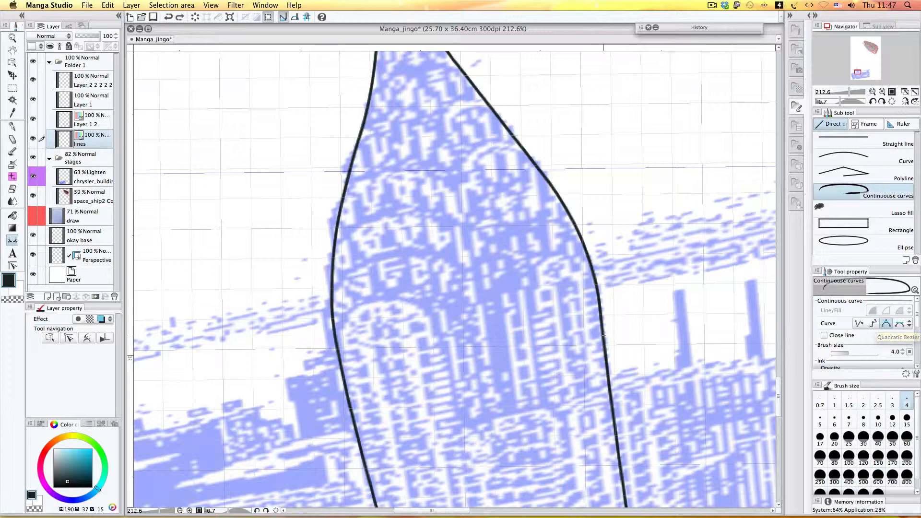
scroll(564, 287, "down", 2)
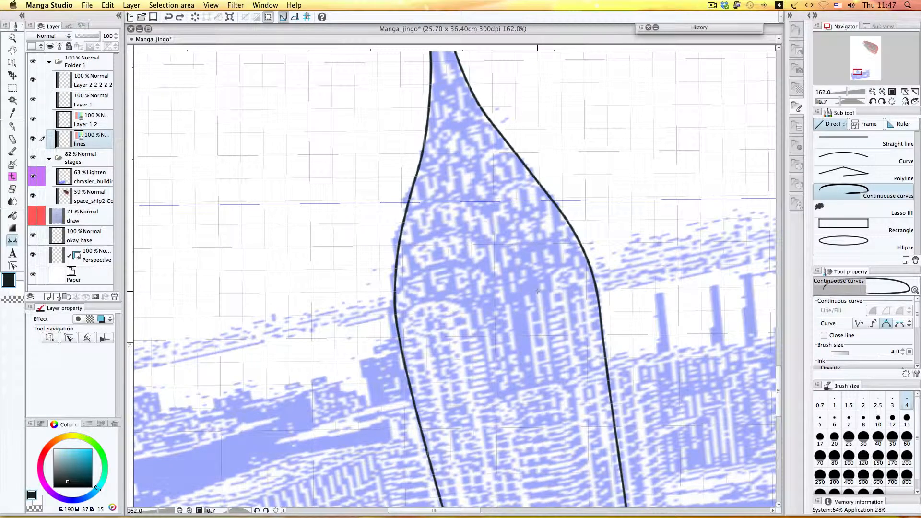
key("h")
mouse_move(478, 221)
left_mouse_down()
mouse_move(440, 295)
mouse_move(440, 424)
mouse_move(393, 326)
mouse_move(394, 276)
left_mouse_up()
left_click_drag(446, 361, 393, 132)
left_click_drag(465, 328, 462, 285)
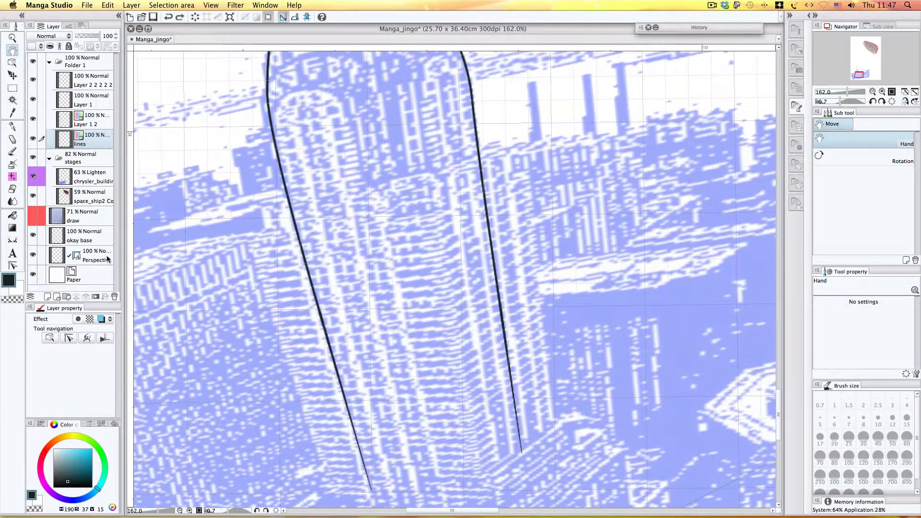
left_click(14, 241)
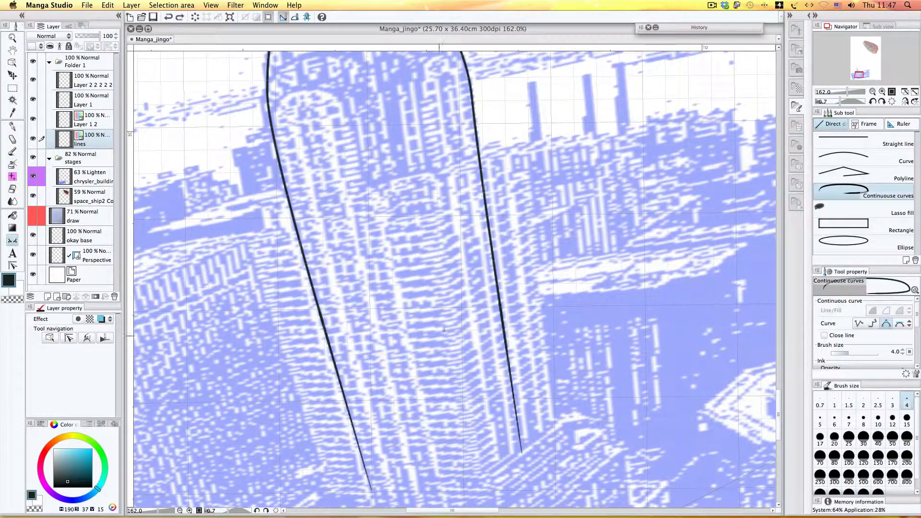
scroll(443, 329, "down", 1)
left_click(377, 256)
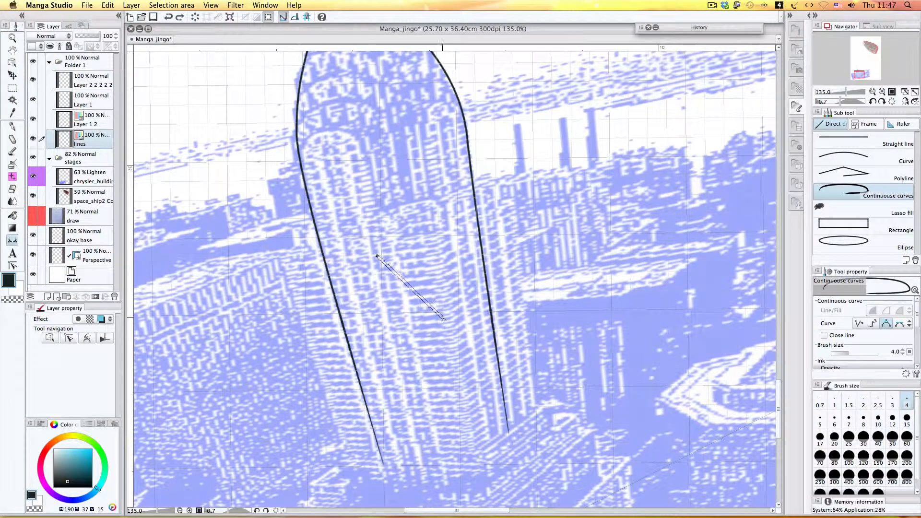
key("Escape")
- Draw two straight tapered Continuous curves lines from the low rooftop's corners below the tower down to the page's lower edge
key("space")
left_click_drag(382, 149, 438, 271)
scroll(438, 271, "down", 2)
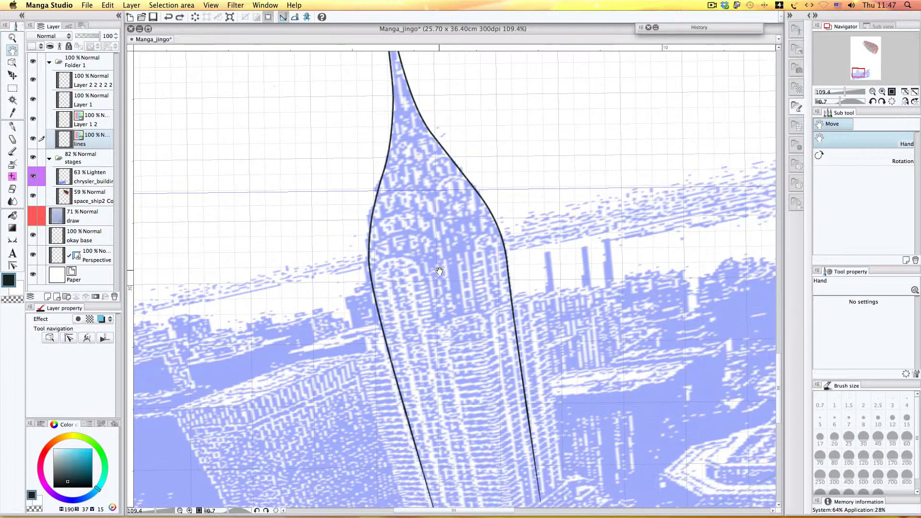
left_click_drag(446, 341, 441, 166)
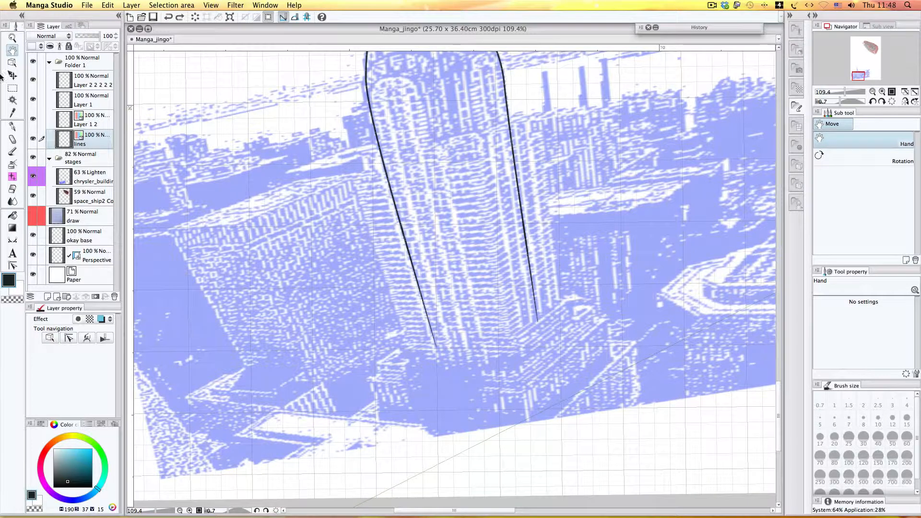
left_click(12, 239)
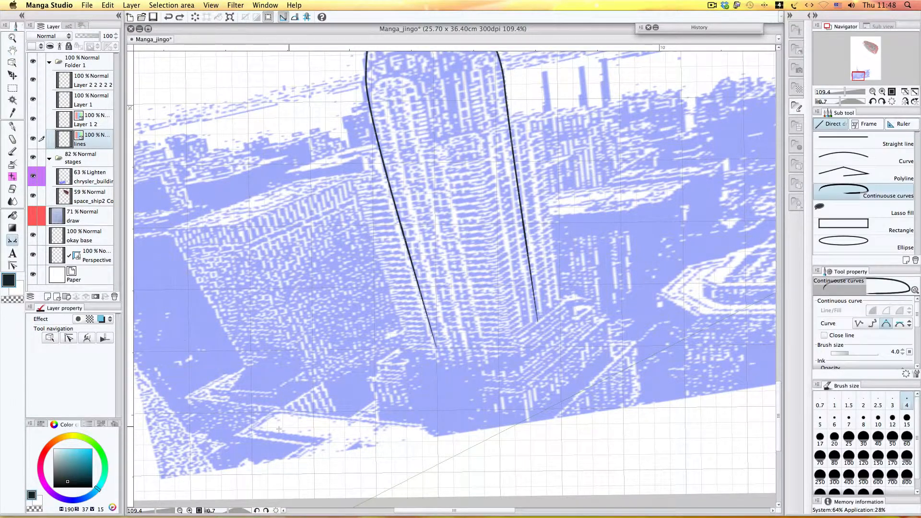
left_click(235, 437)
double_click(267, 499)
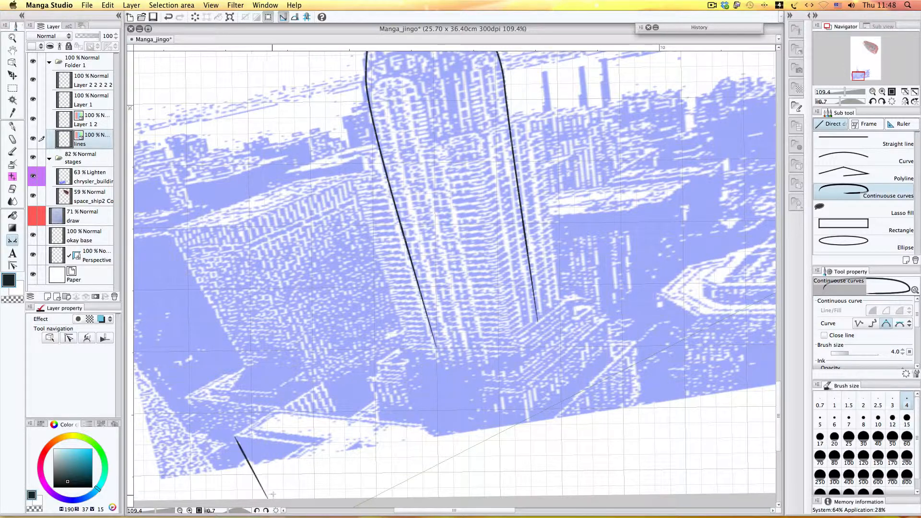
left_click(422, 426)
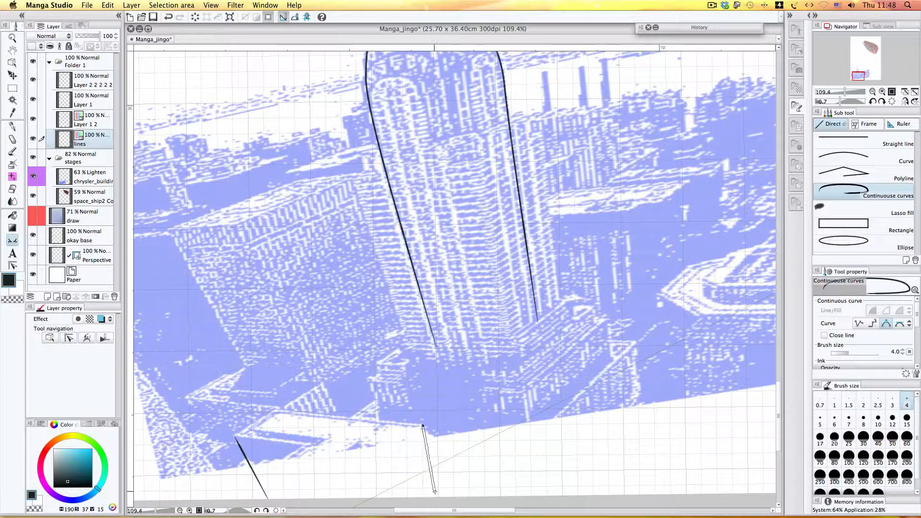
double_click(437, 497)
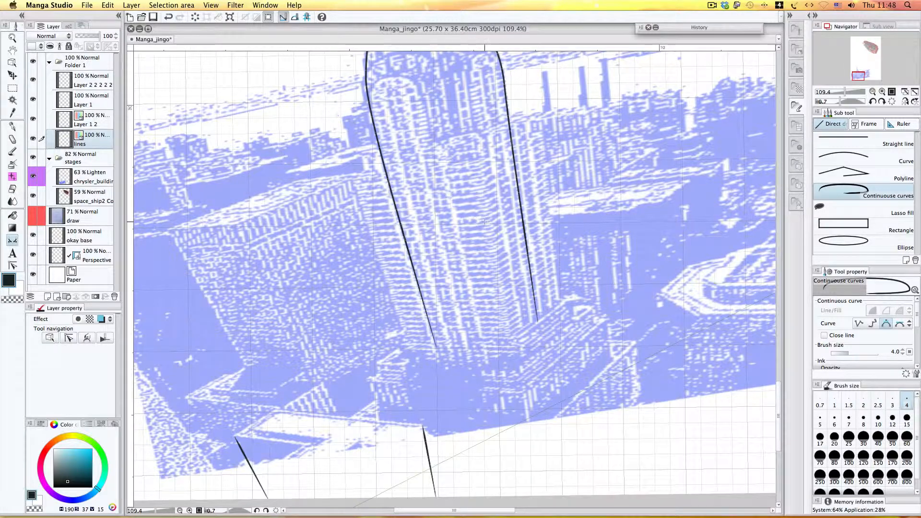
- Move the perspective ruler on the Perspective layer closer to the tower with the Object tool, and hide the grid
scroll(488, 218, "down", 4)
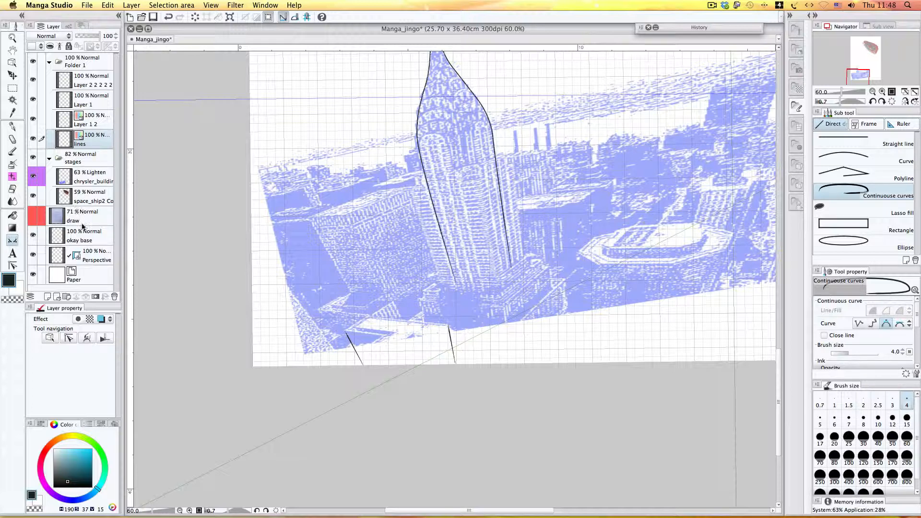
left_click(89, 256)
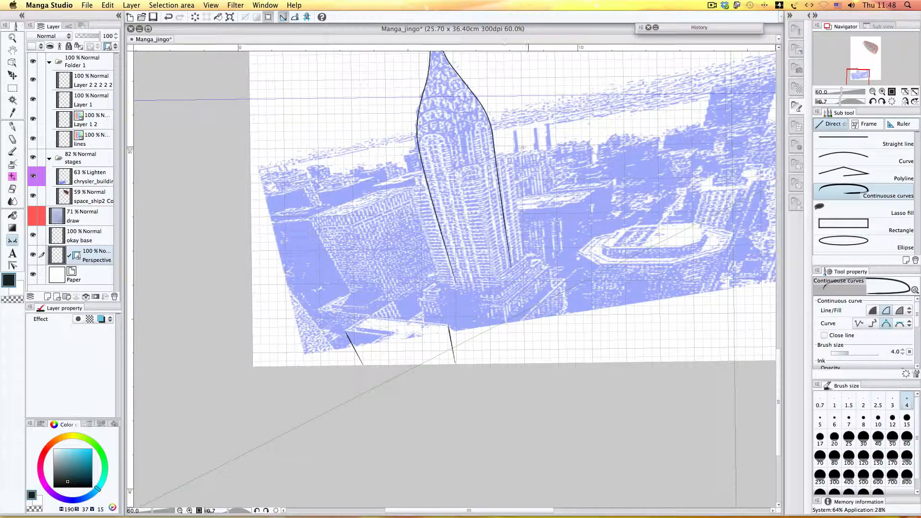
left_click(13, 52)
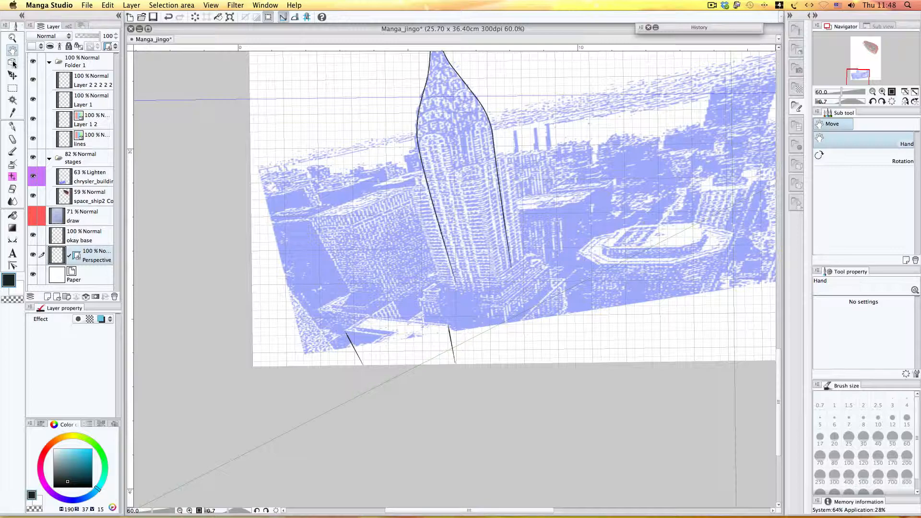
left_click(13, 63)
scroll(723, 283, "down", 1)
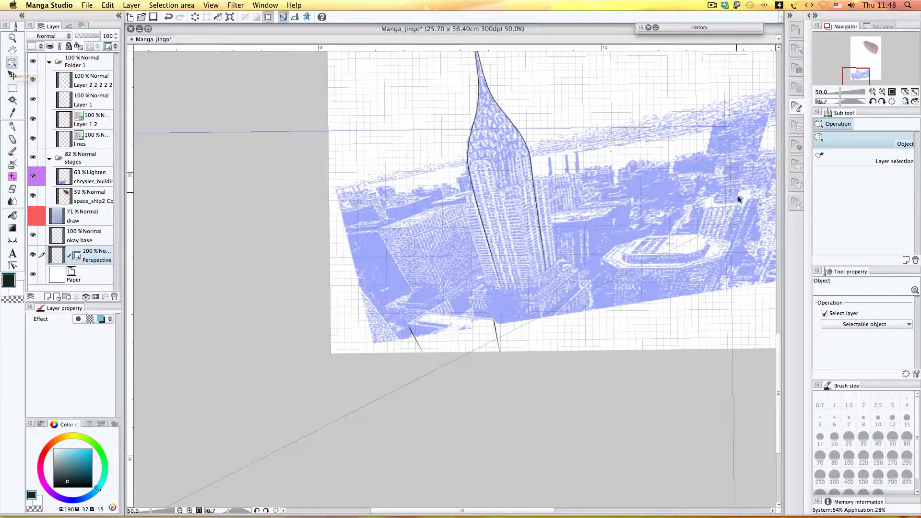
left_click(741, 219)
left_click_drag(731, 129, 669, 120)
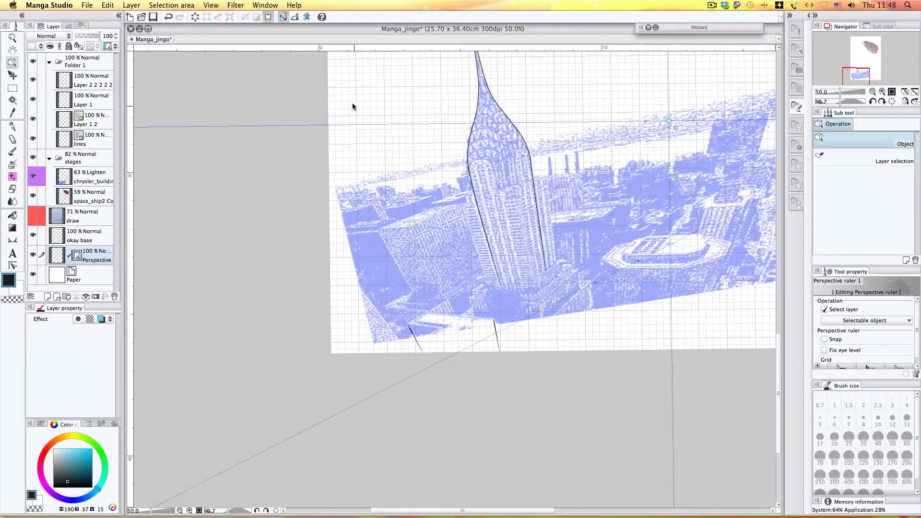
left_click(261, 5)
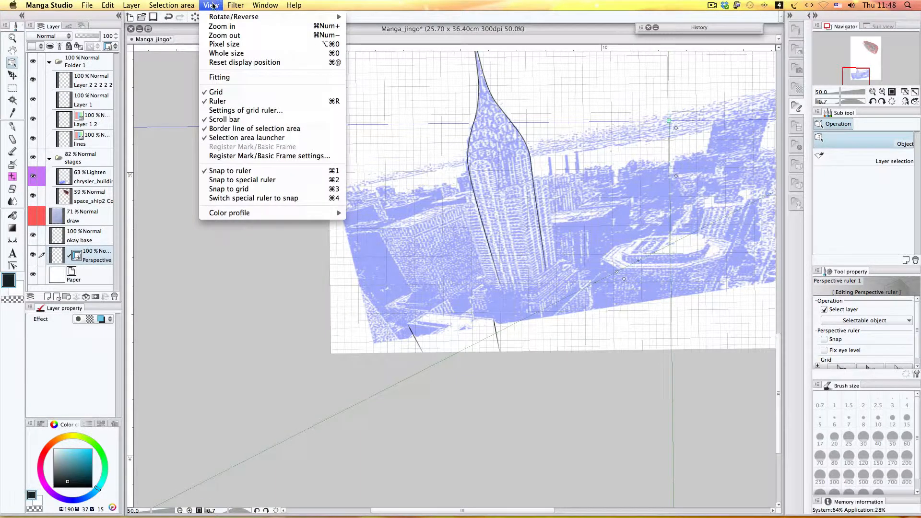
left_click(232, 96)
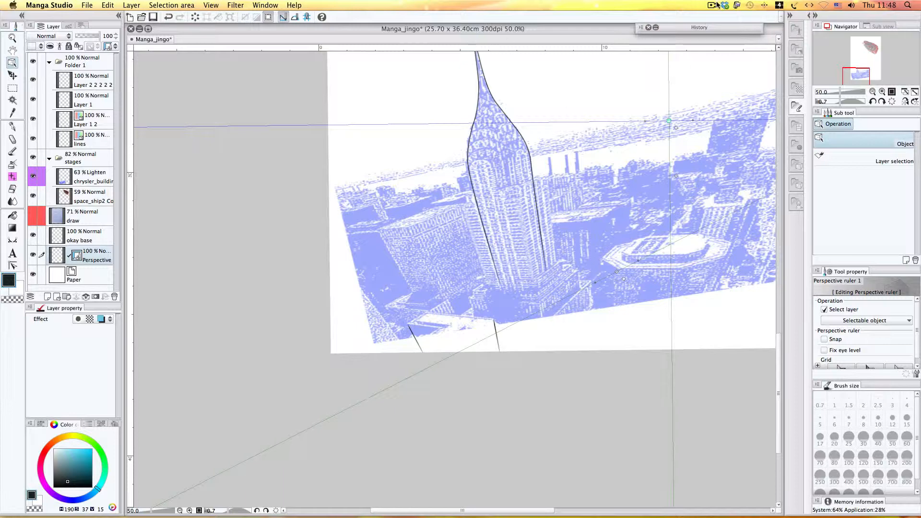
- Draw two tapered Continuous curves lines from the block beside the tower and the octagonal roof's near corner down to the page edge
scroll(507, 311, "up", 1)
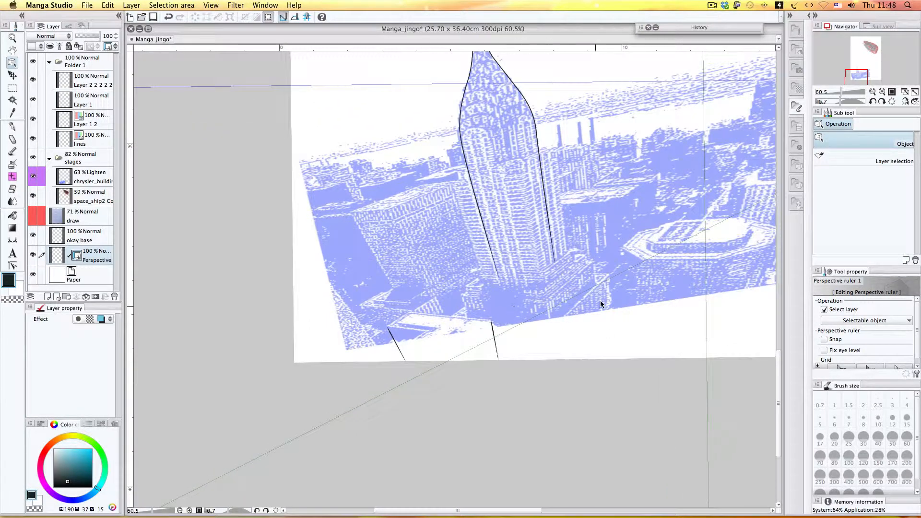
key("space")
left_click_drag(616, 153, 492, 229)
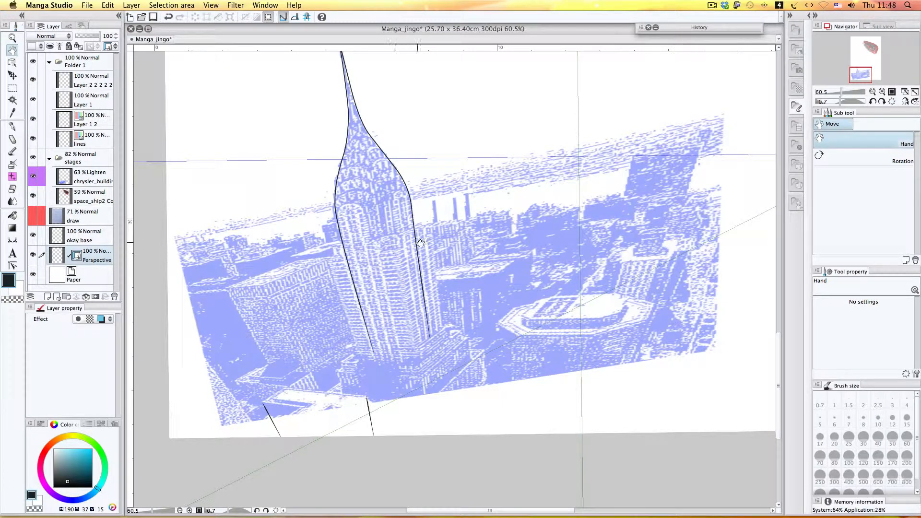
left_click(12, 240)
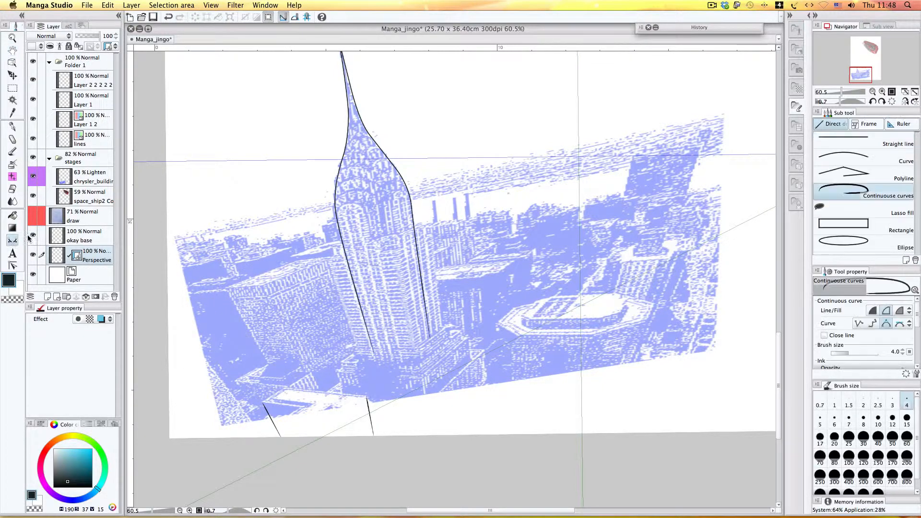
left_click(486, 350)
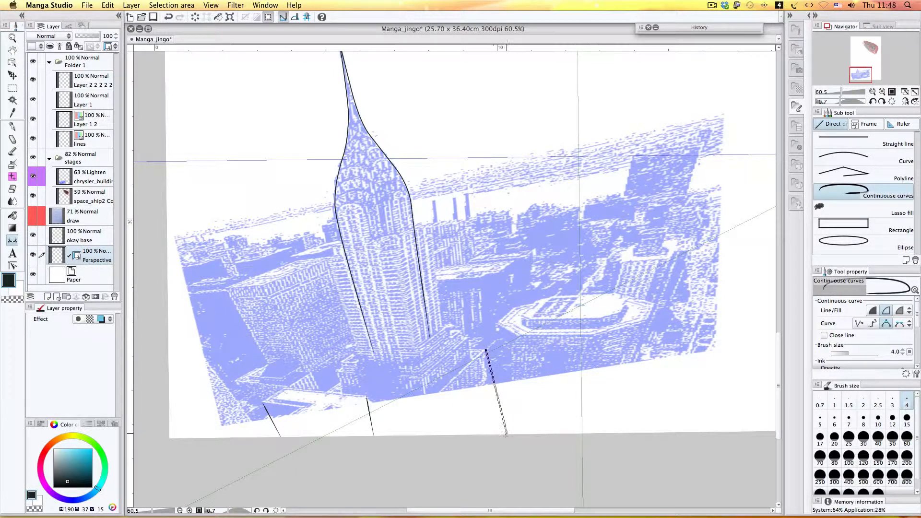
double_click(493, 436)
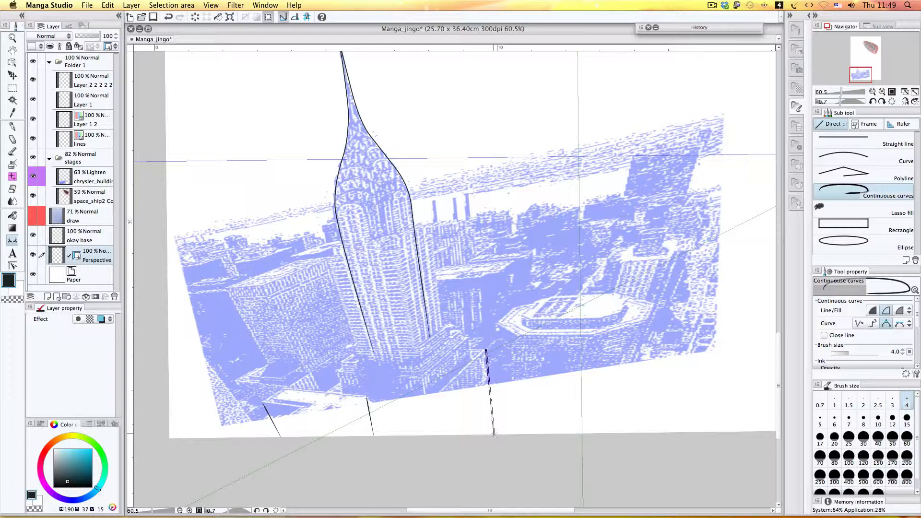
left_click(496, 327)
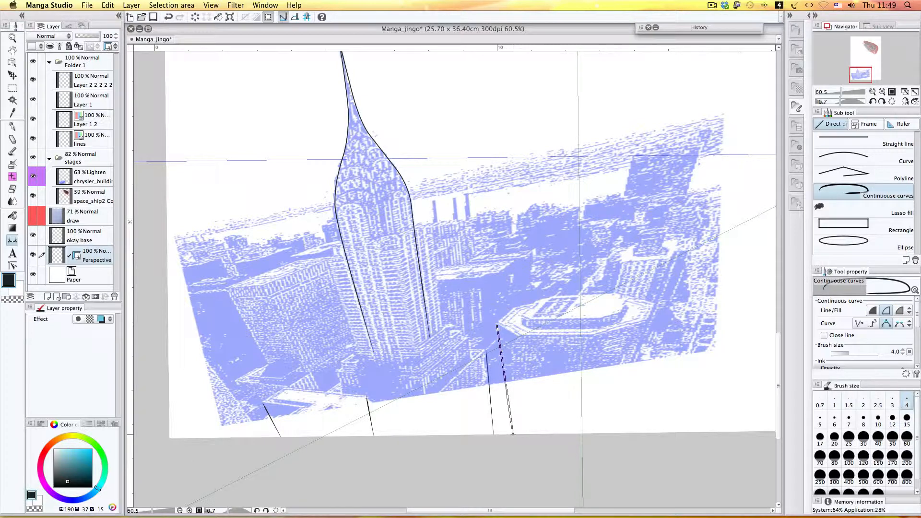
double_click(514, 433)
- Draw two near-parallel tapered lines from the octagonal roof's far end down to the page edge
left_click(655, 308)
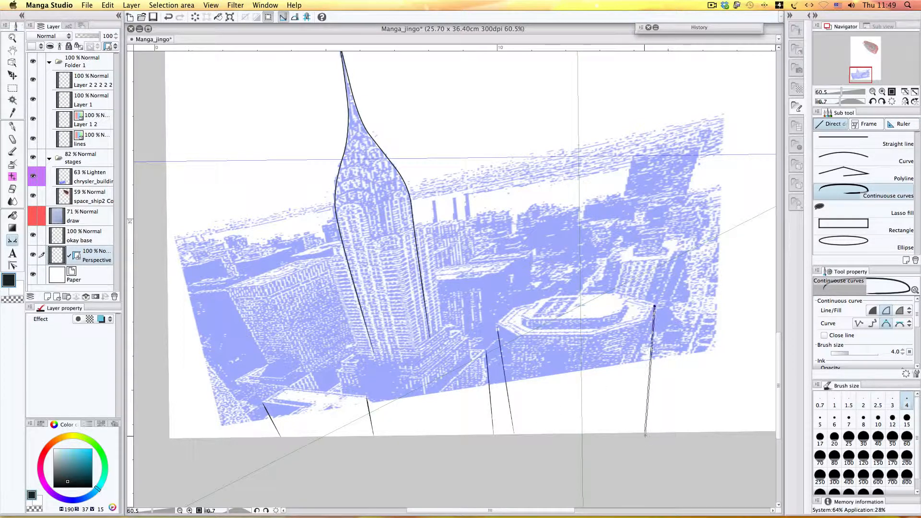
double_click(647, 434)
left_click(645, 323)
double_click(641, 432)
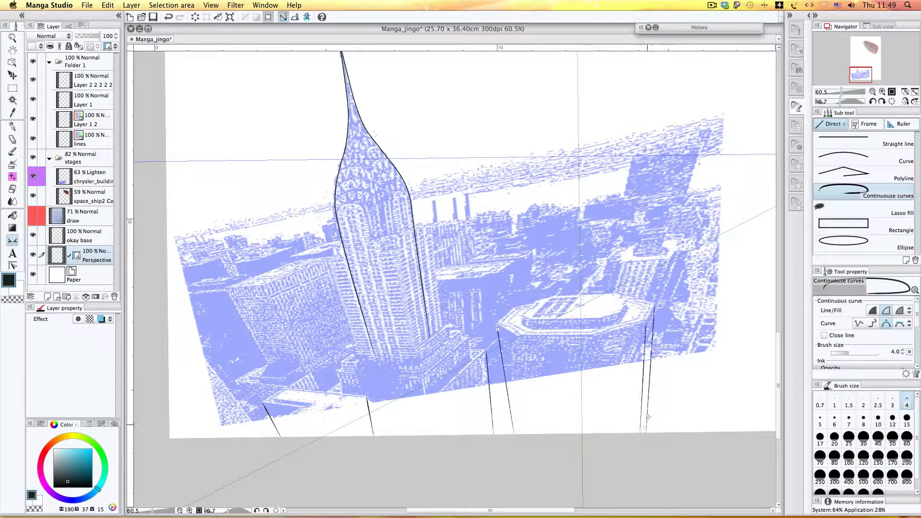
- Try two lines from the octagonal roof's front corners down to the page edge, and undo both
left_click(592, 336)
double_click(598, 436)
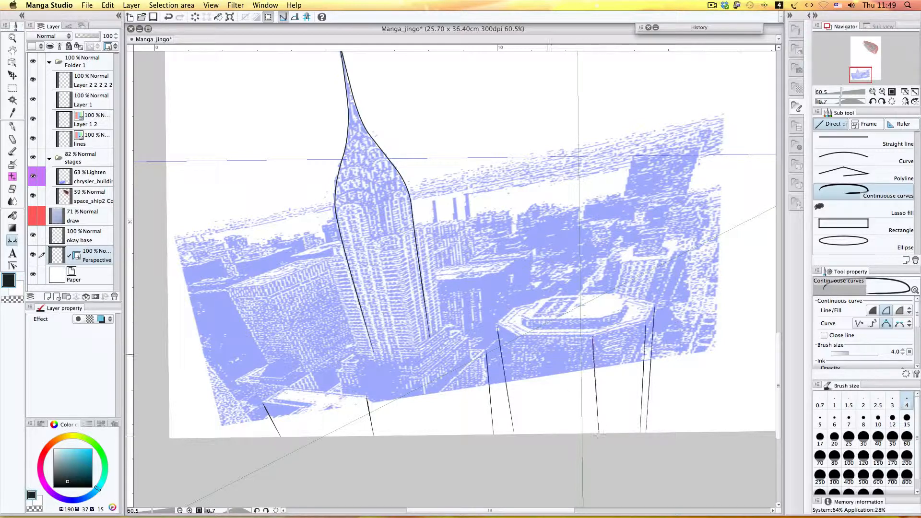
left_click(518, 335)
double_click(529, 435)
key("super+z")
key("super+z")
- Draw a vertical line and a slightly slanted line from the octagonal roof's two front corners down to the page edge
left_click(593, 336)
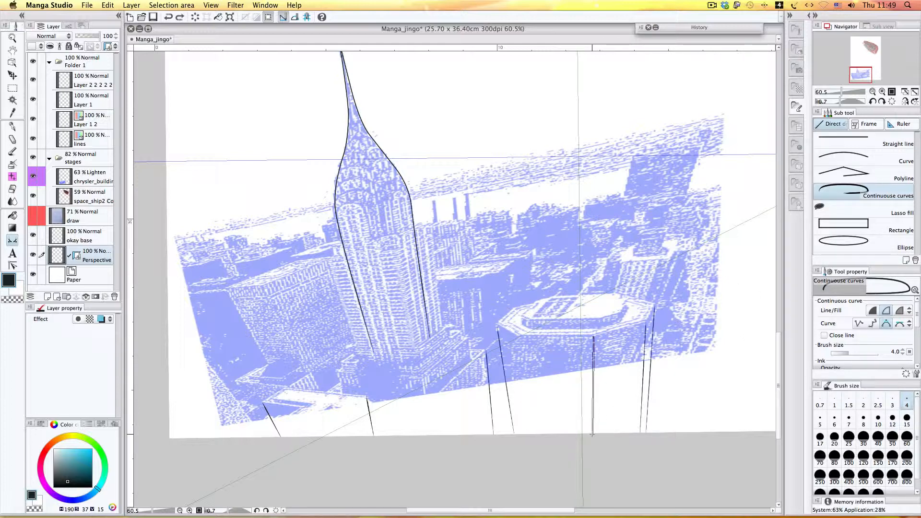
left_click(593, 436)
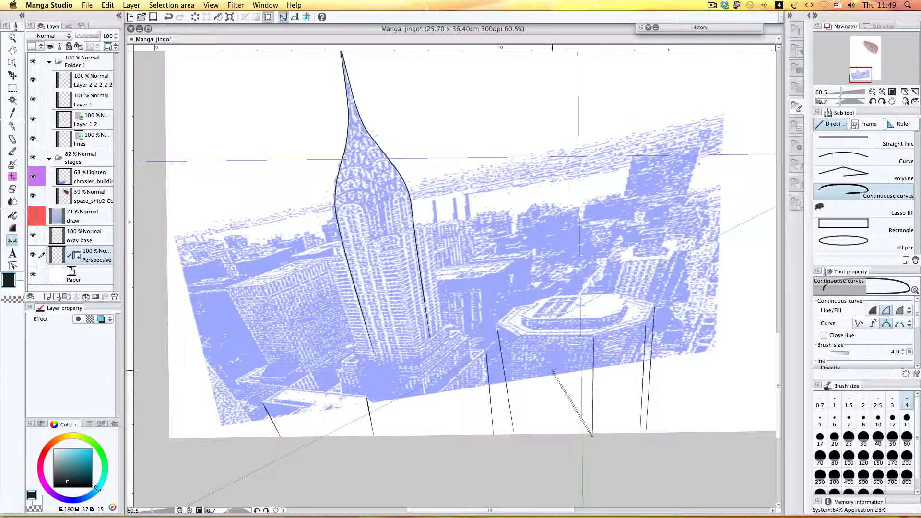
left_click(593, 436)
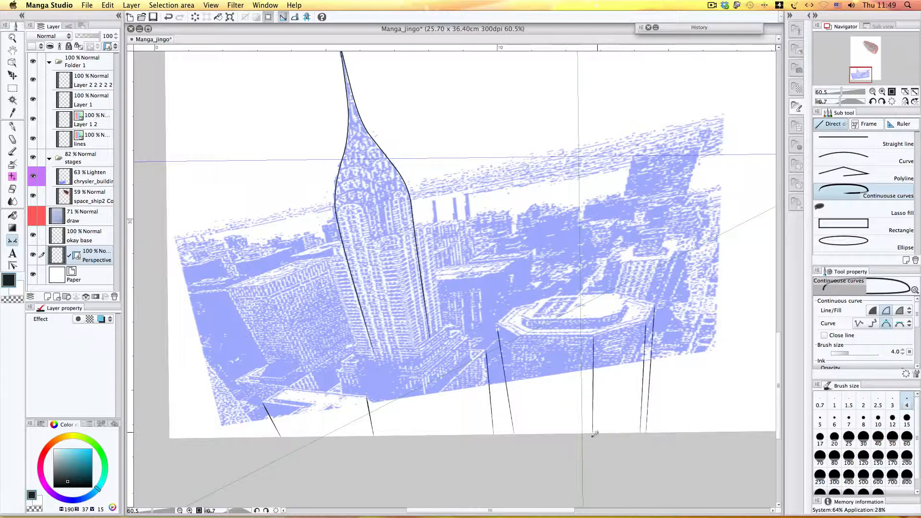
left_click(519, 338)
left_click(530, 435)
scroll(505, 360, "down", 3)
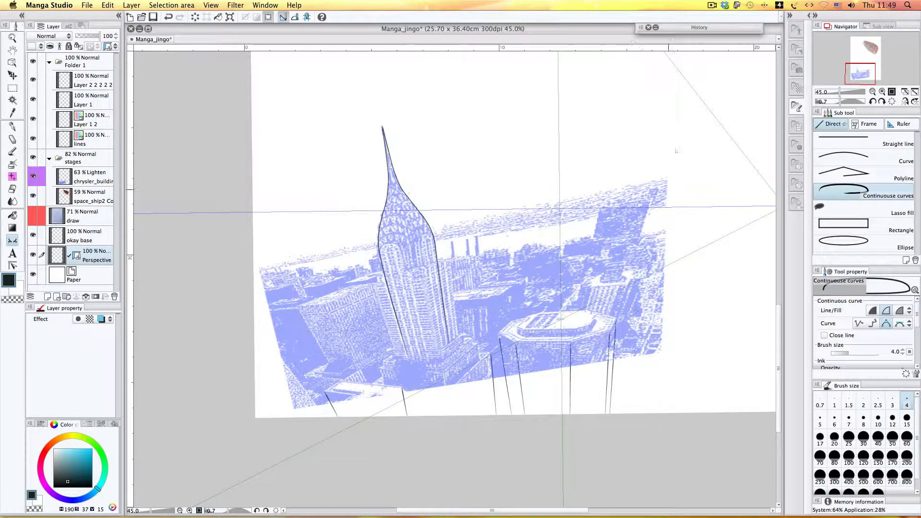
left_click(712, 5)
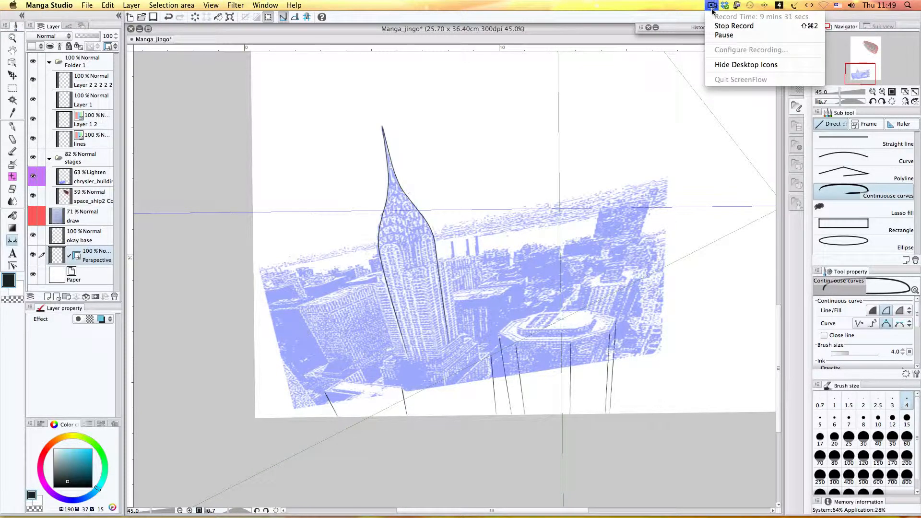